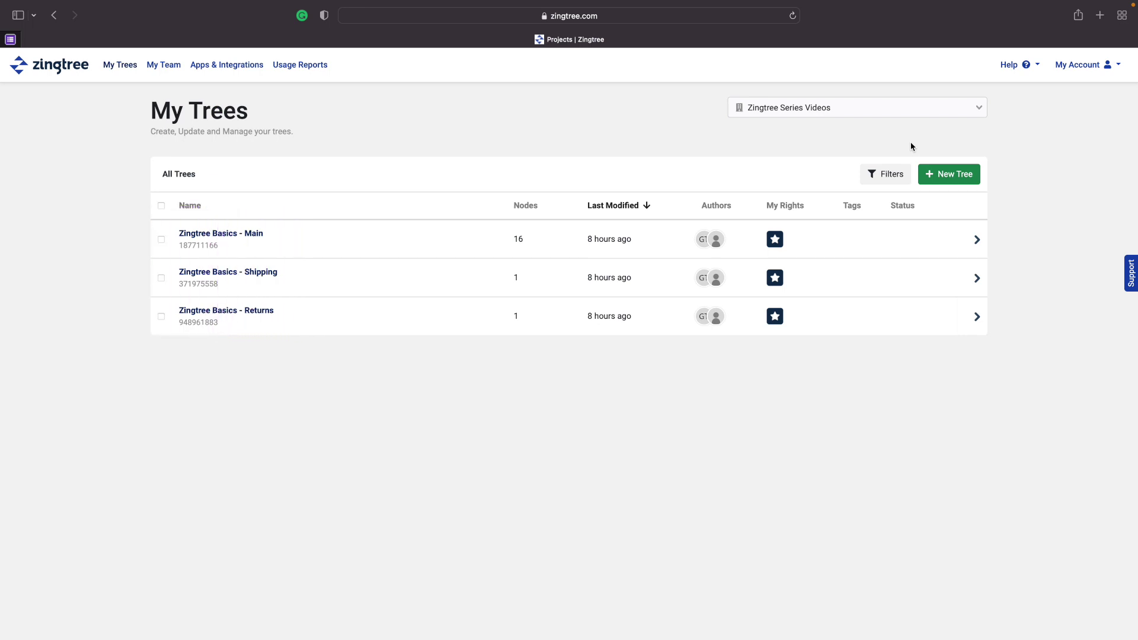
- Keep Zingtree Series Videos as the organization and try filtering trees by the name 'Main'
click(980, 107)
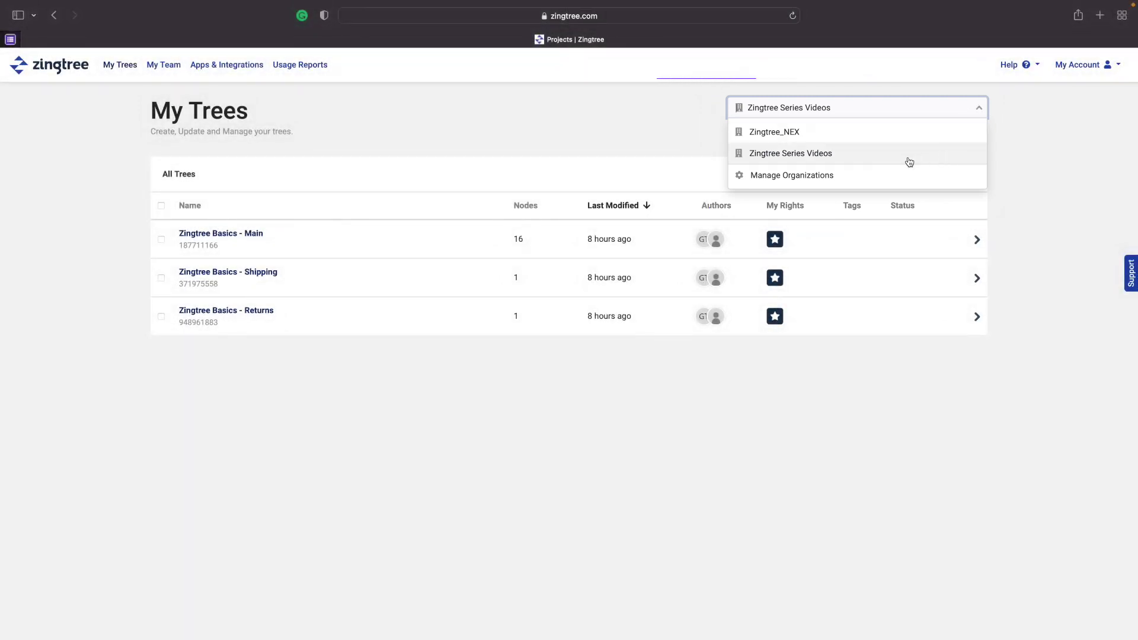
click(674, 152)
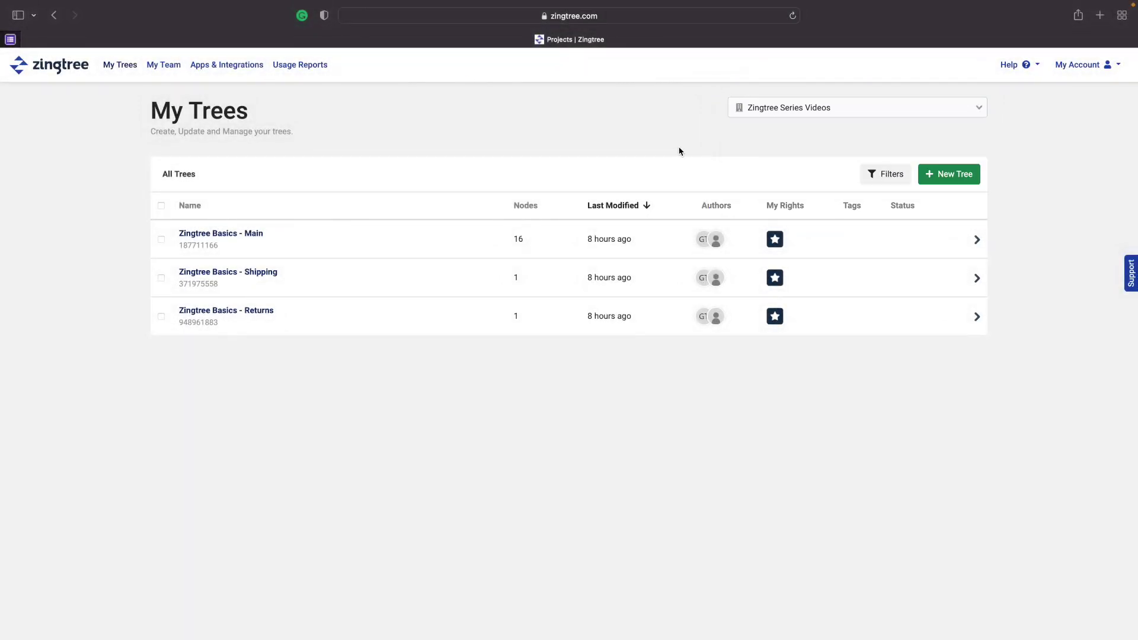
click(883, 173)
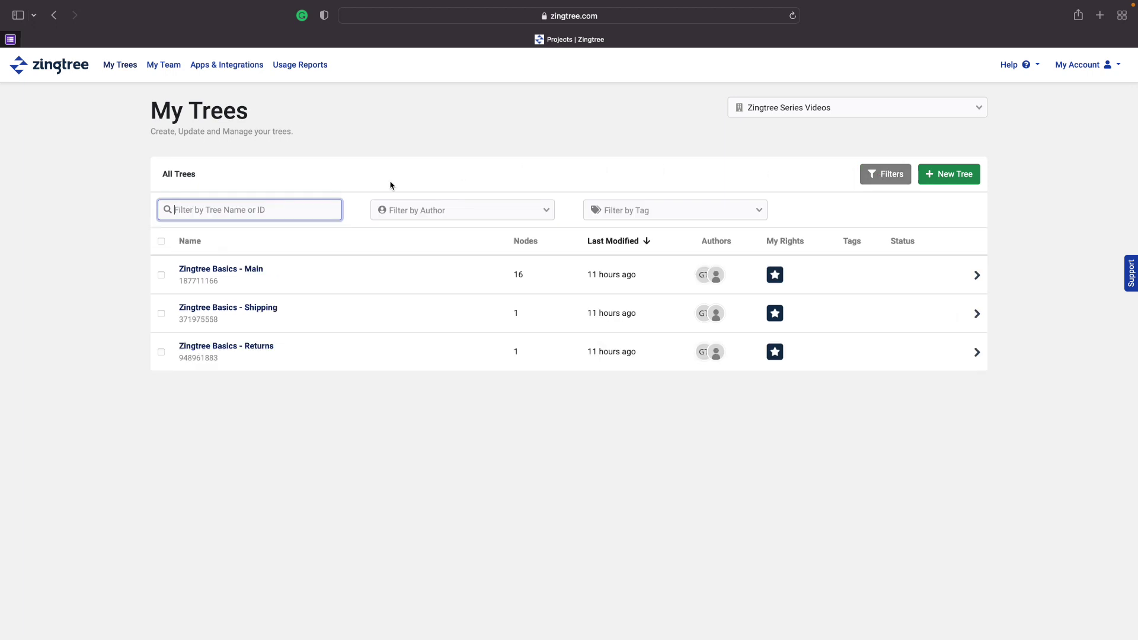
text(Main)
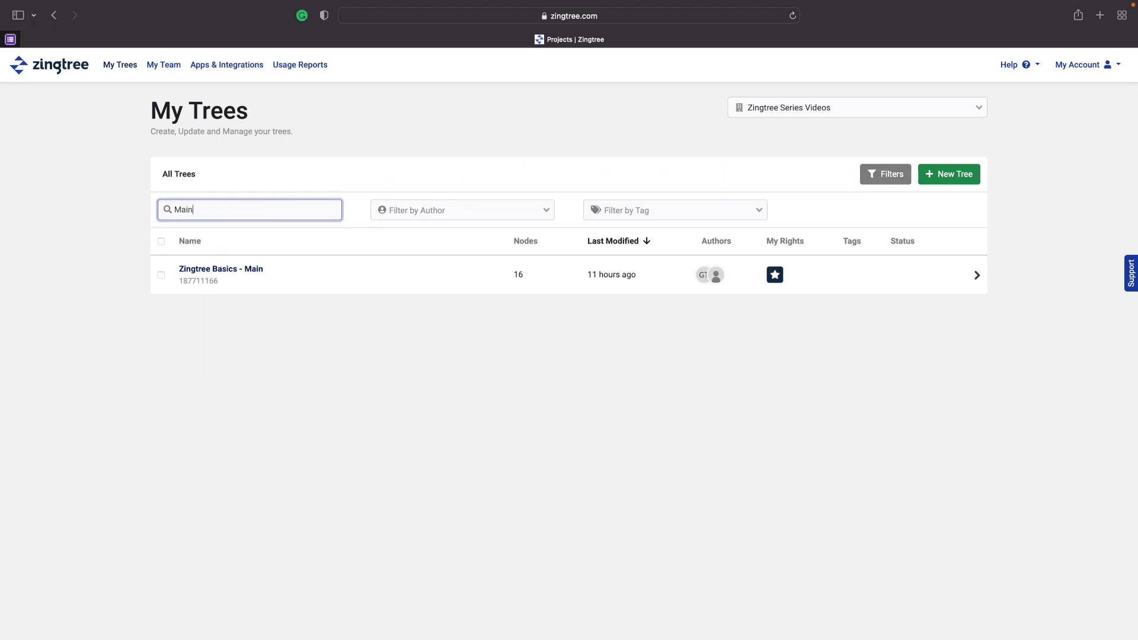
key(BackSpace)
key(BackSpace)
key(BackSpace)
key(BackSpace)
- Filter the tree list by one author, then start creating a new tree
click(530, 208)
click(514, 257)
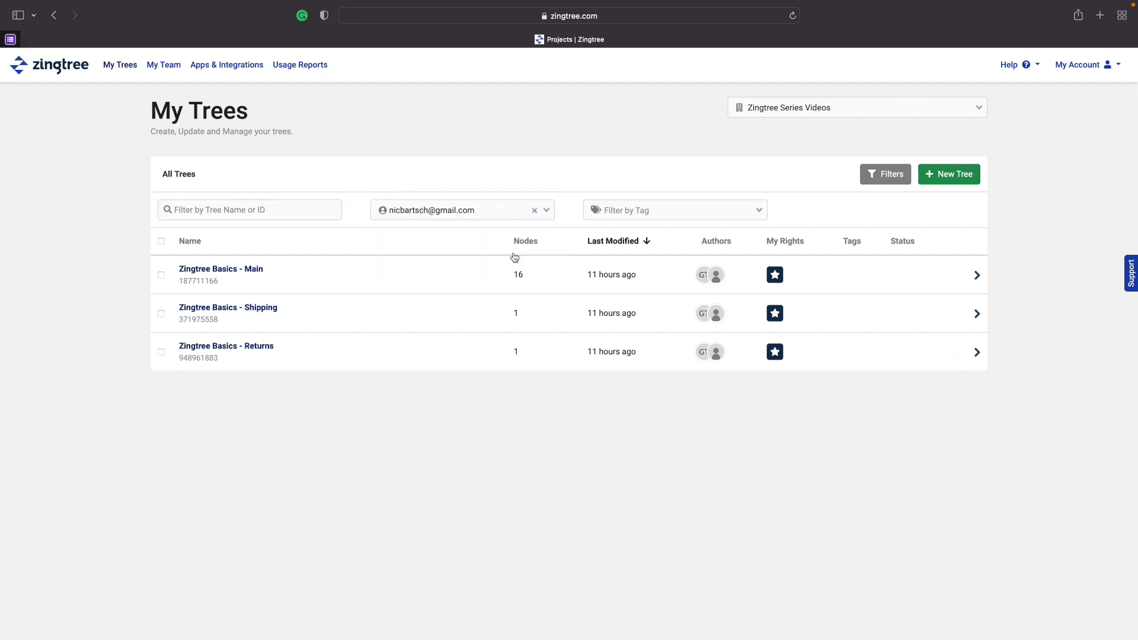
click(965, 178)
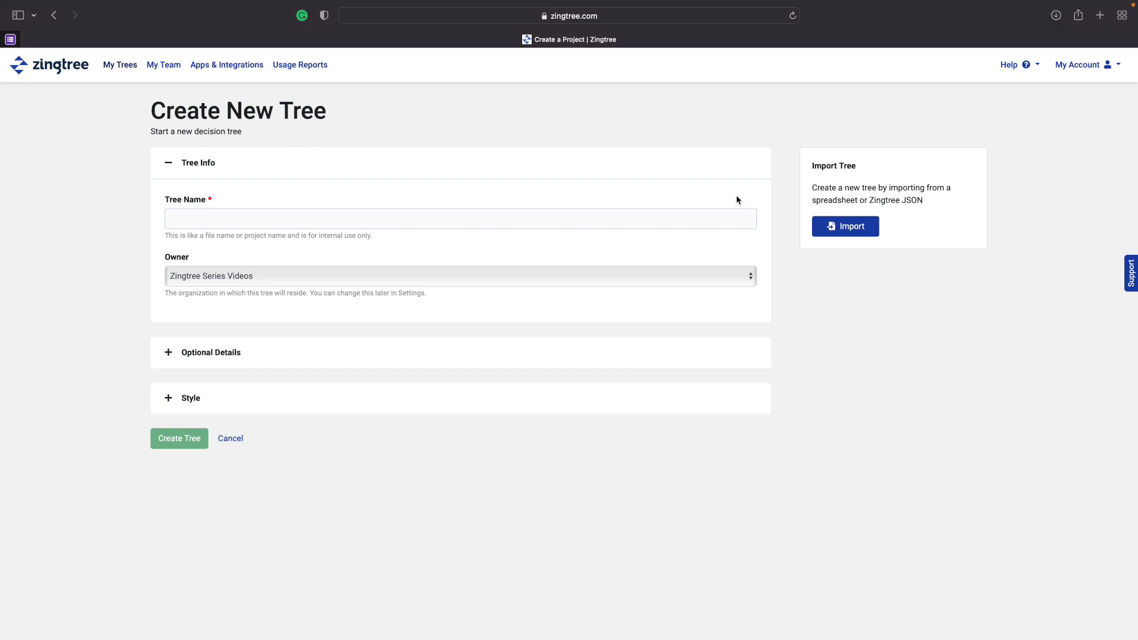
- Name the tree 'New Tree Example' and keep Zingtree Series Videos as owner
click(422, 214)
text(New Tree Example)
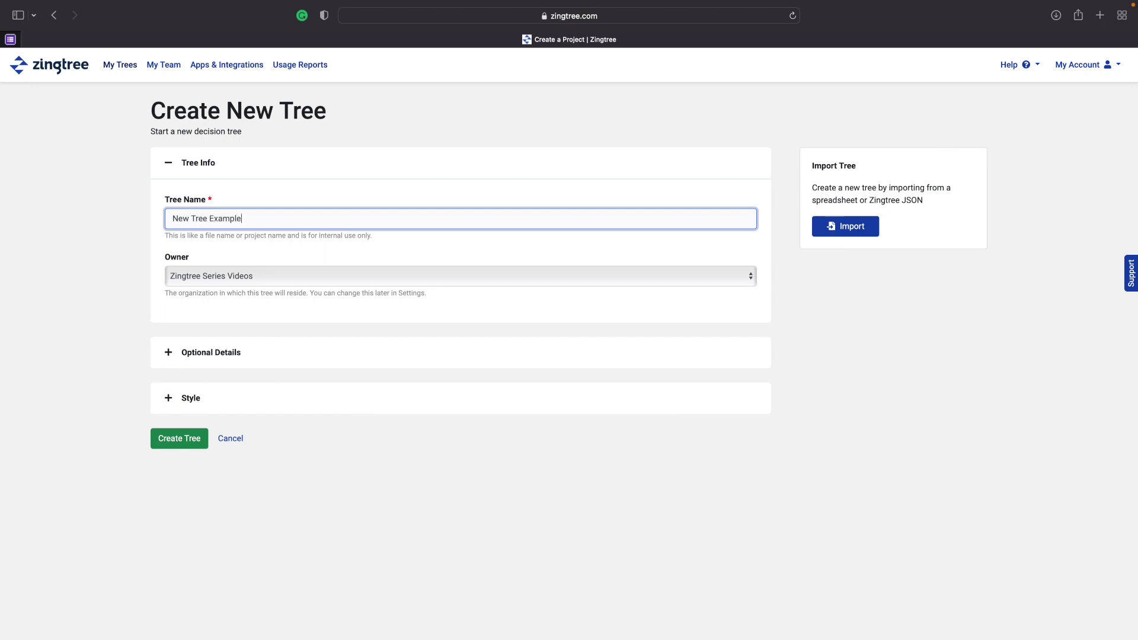
click(411, 276)
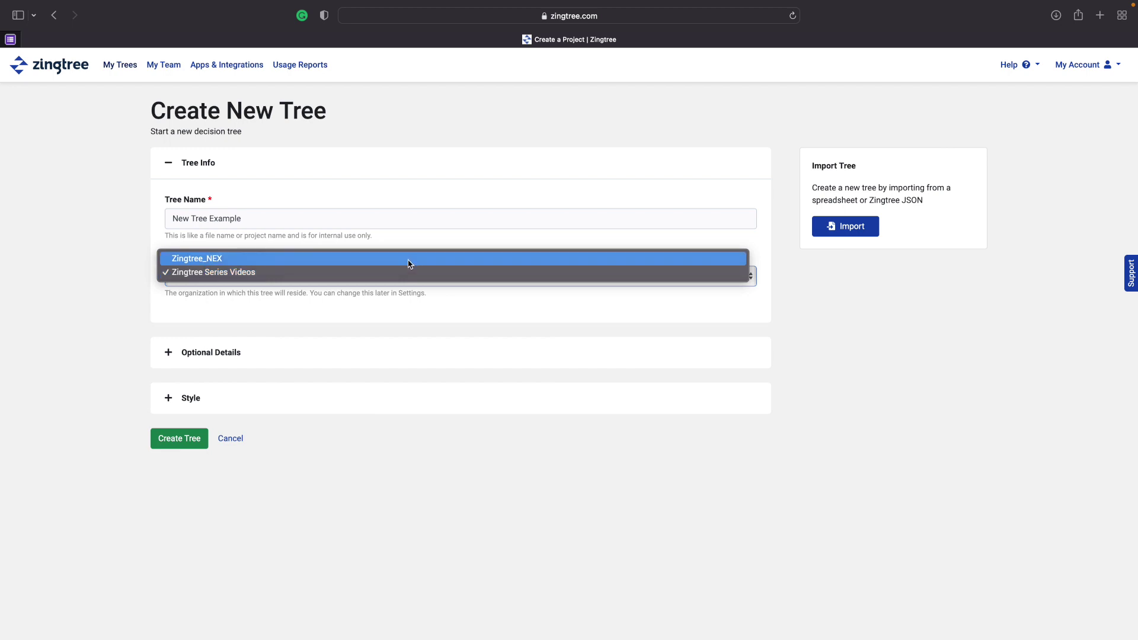
click(408, 272)
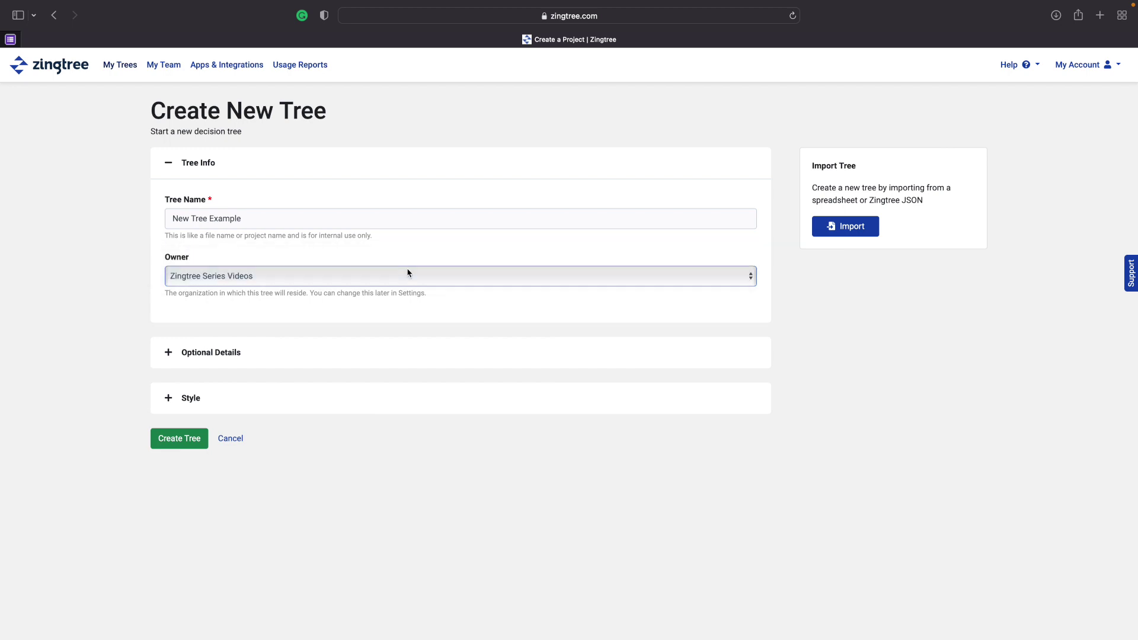
- Add the description 'Example Tree For Basics Video', keep English, and hide it from the agent portal
click(261, 363)
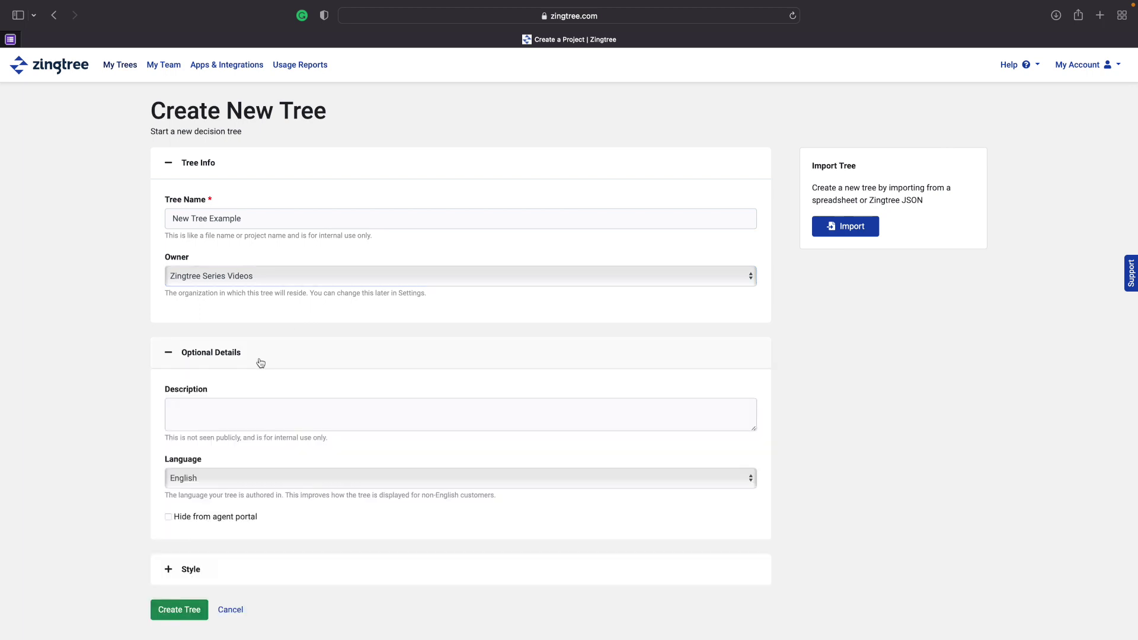
click(230, 408)
text(Example Tree For Basics Video)
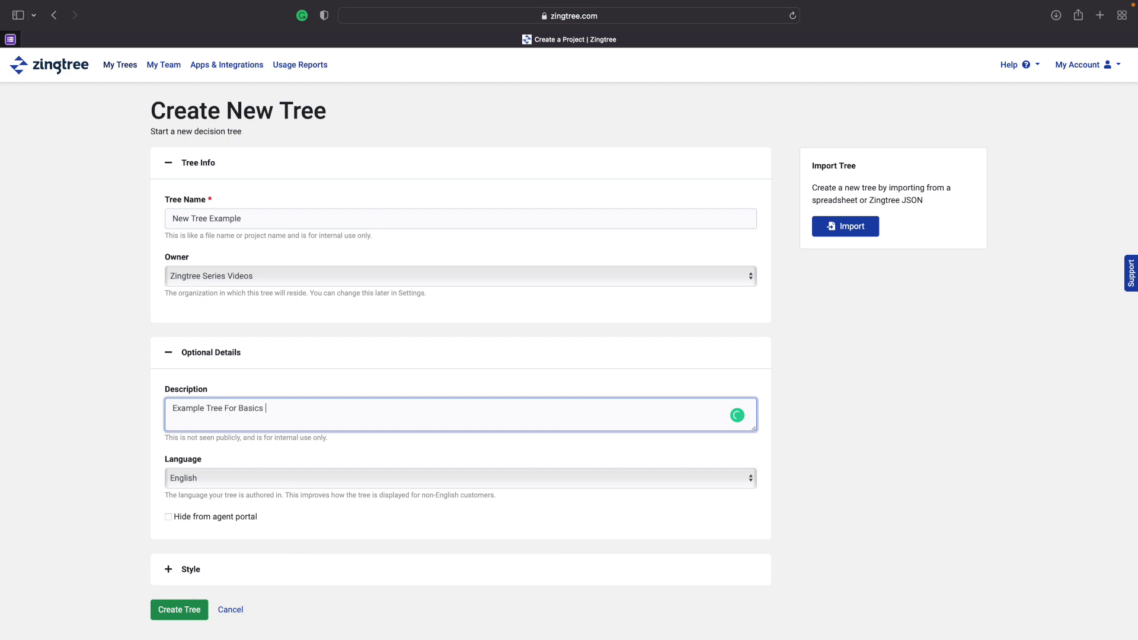
click(234, 481)
click(228, 473)
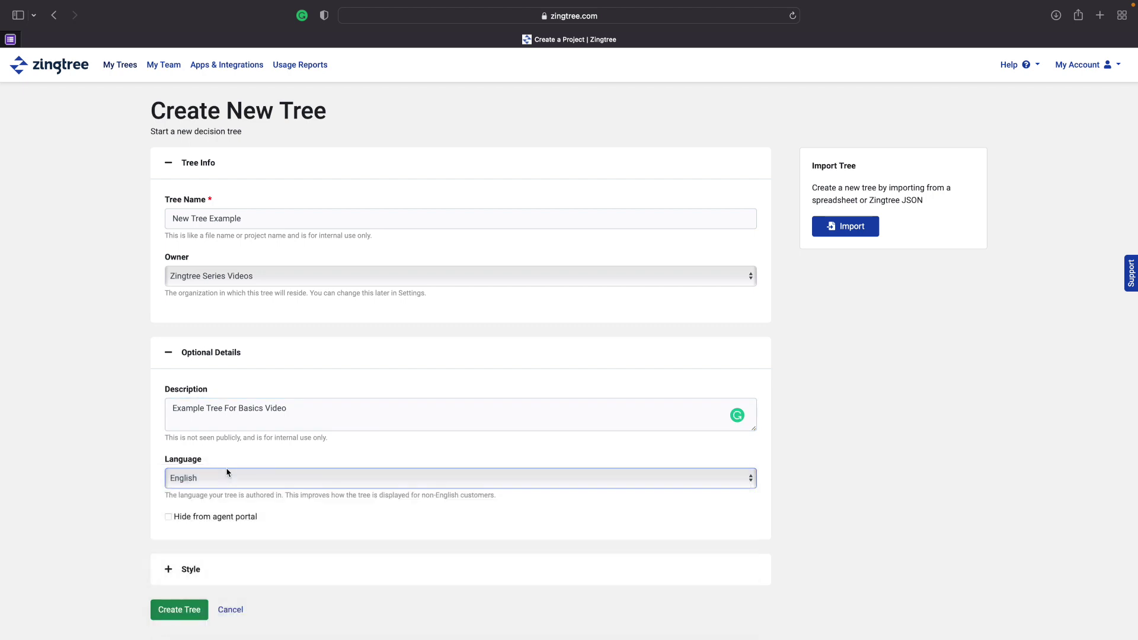
click(168, 516)
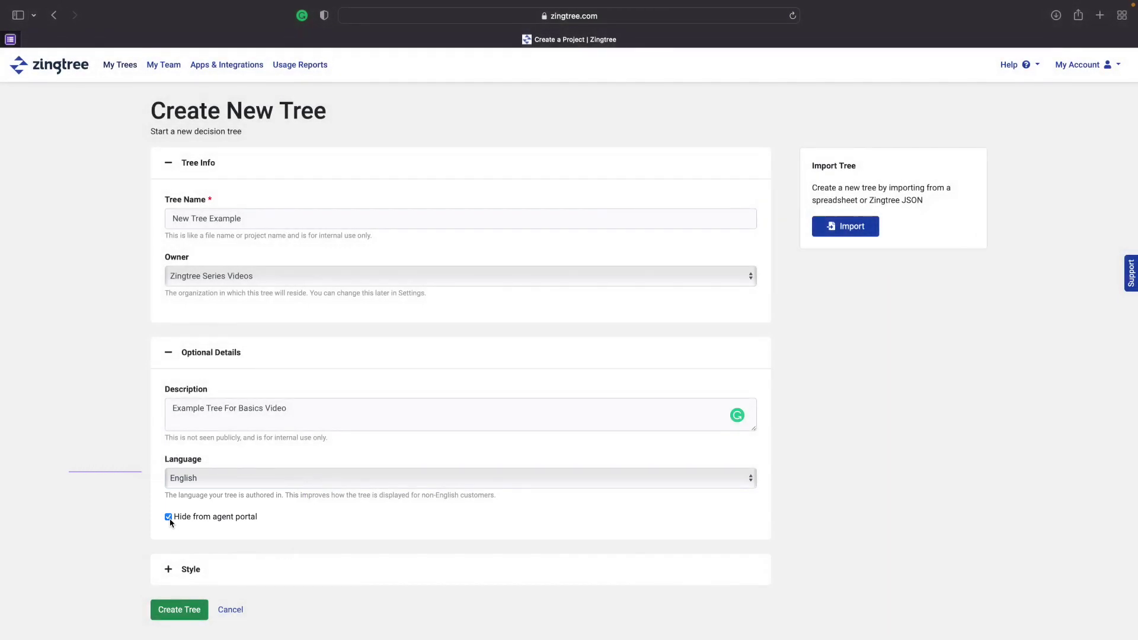
click(169, 354)
- Keep the default horizontal-button style and create New Tree Example
click(169, 399)
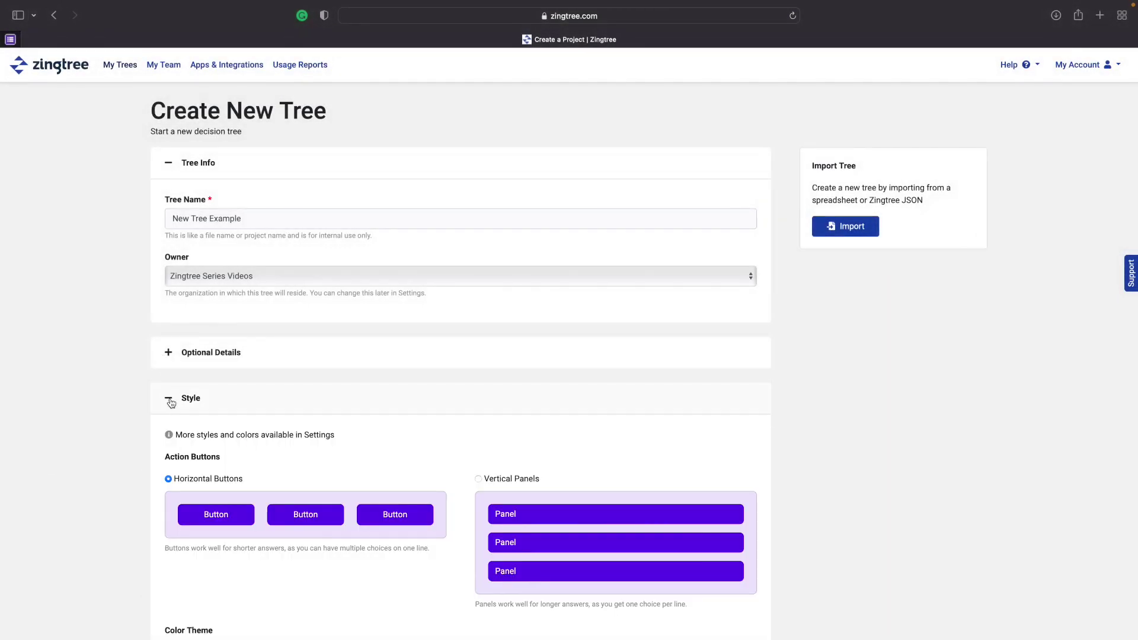
scroll(170, 403, down, 3)
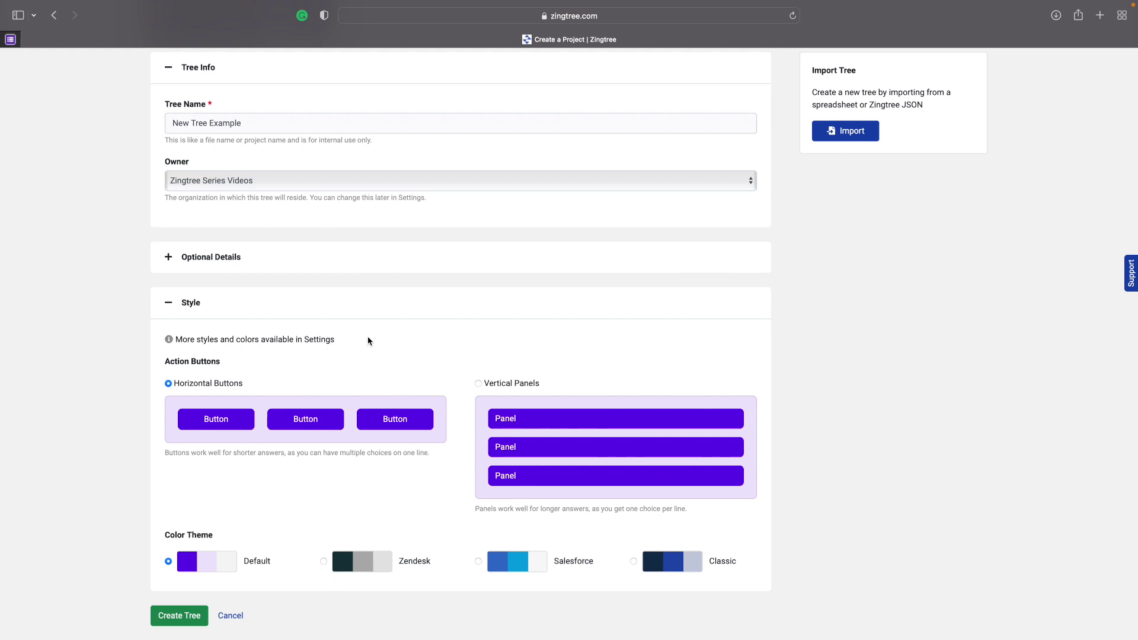
click(170, 619)
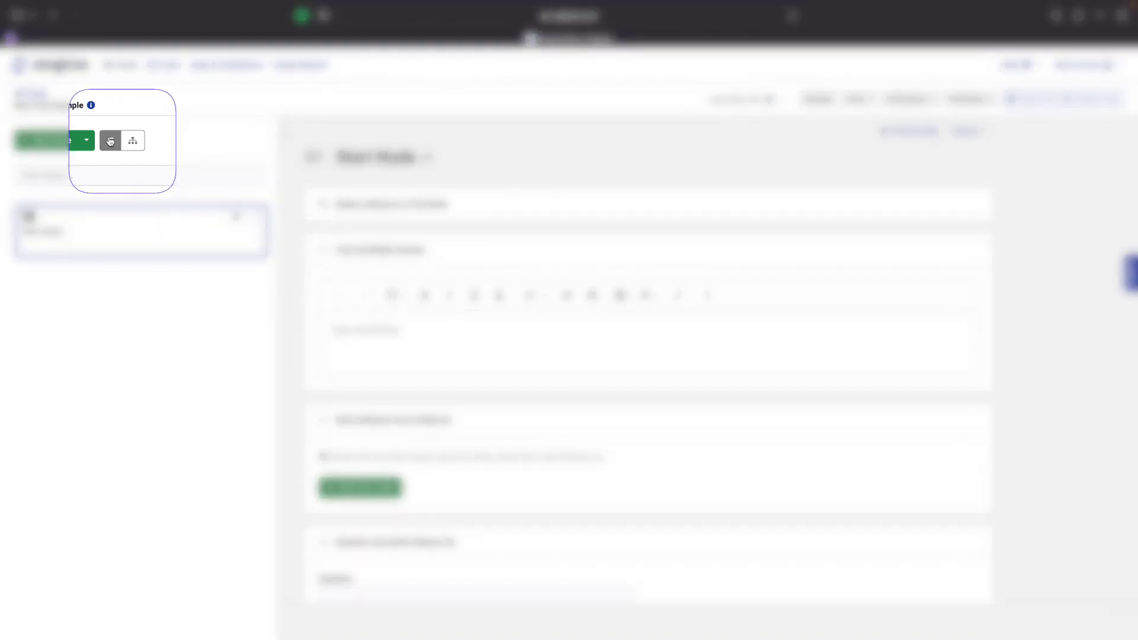
click(134, 142)
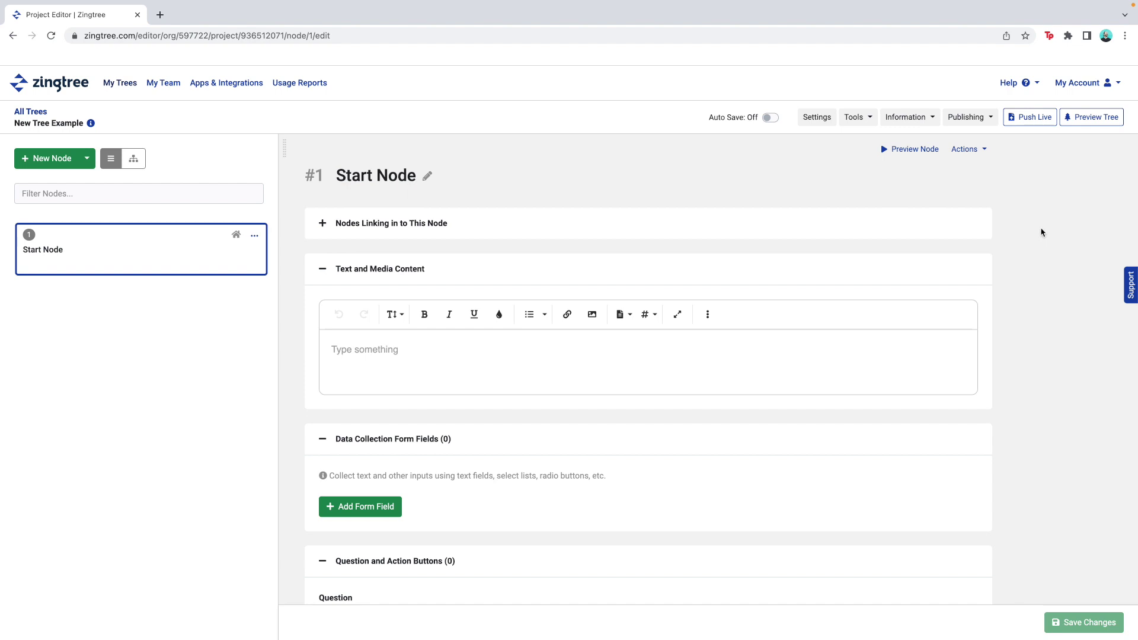
- Add a teammate as a new tree collaborator with Administrator permission
click(859, 117)
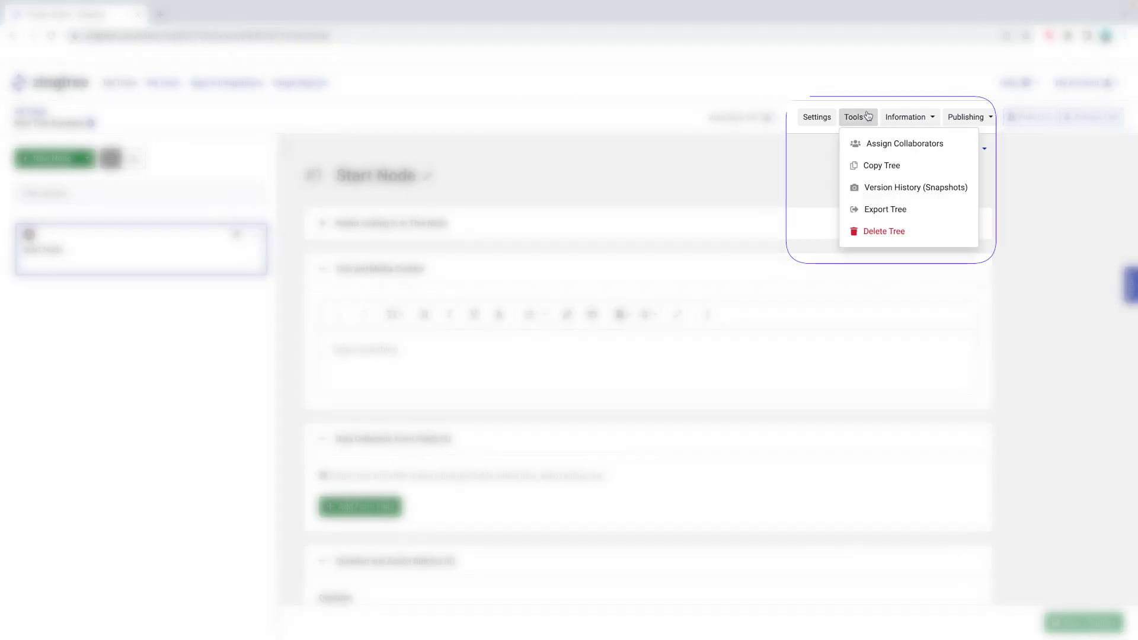
click(871, 145)
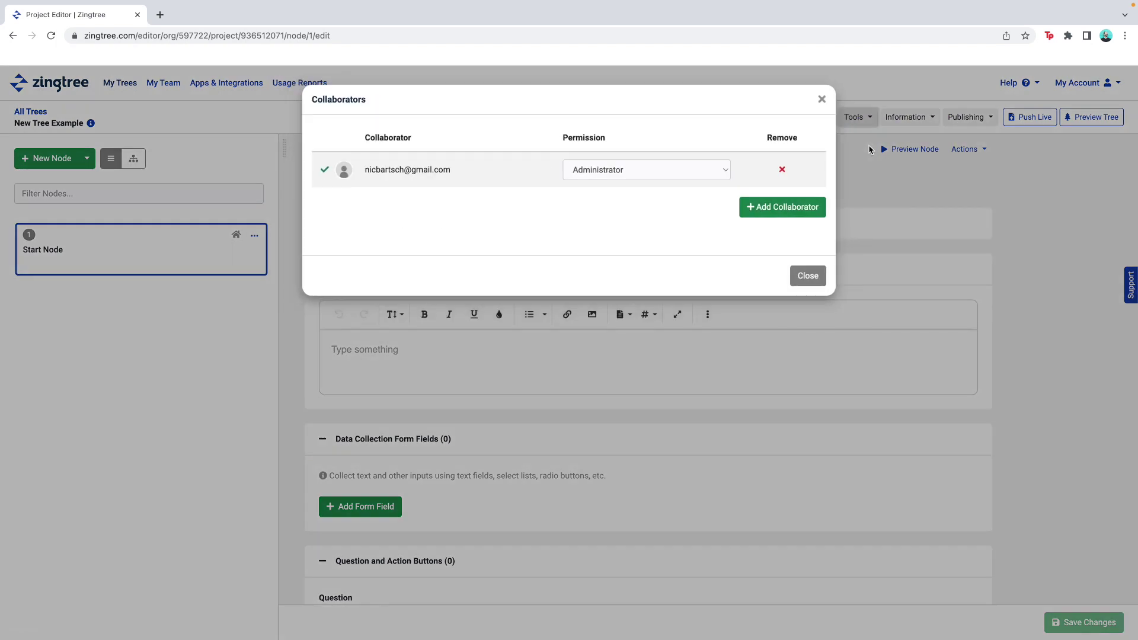
click(766, 215)
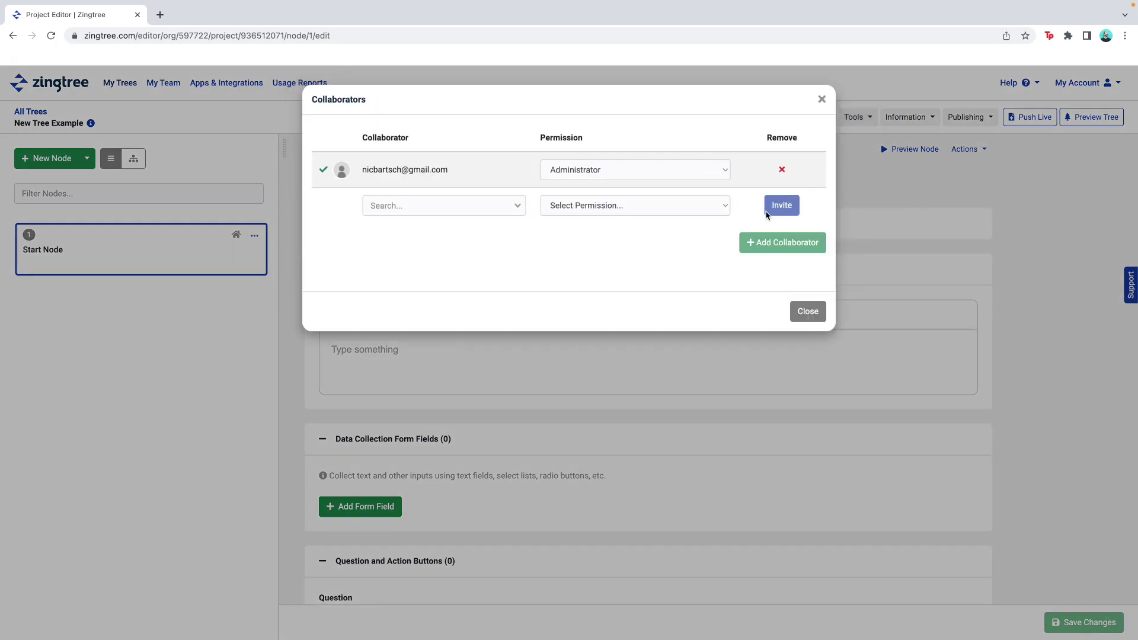
click(517, 206)
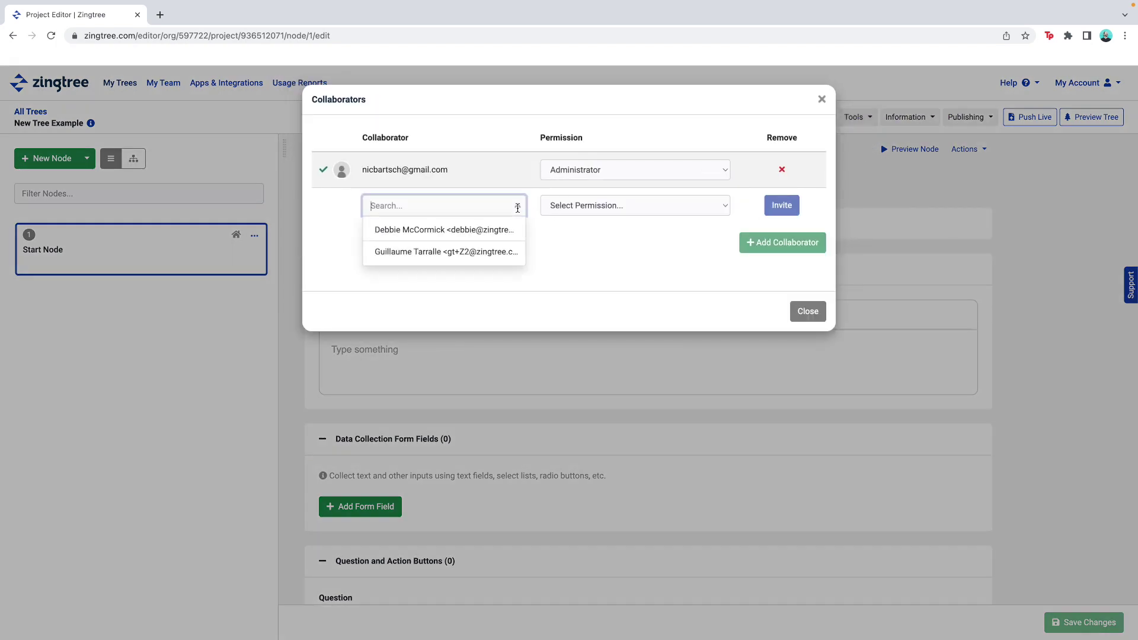
click(508, 223)
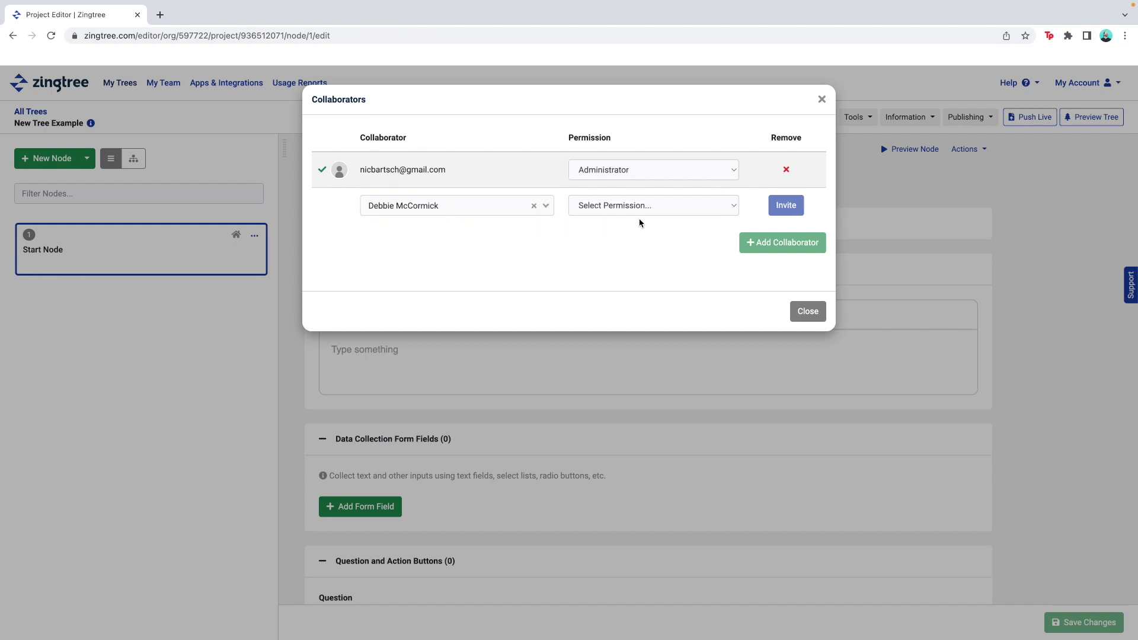
click(657, 211)
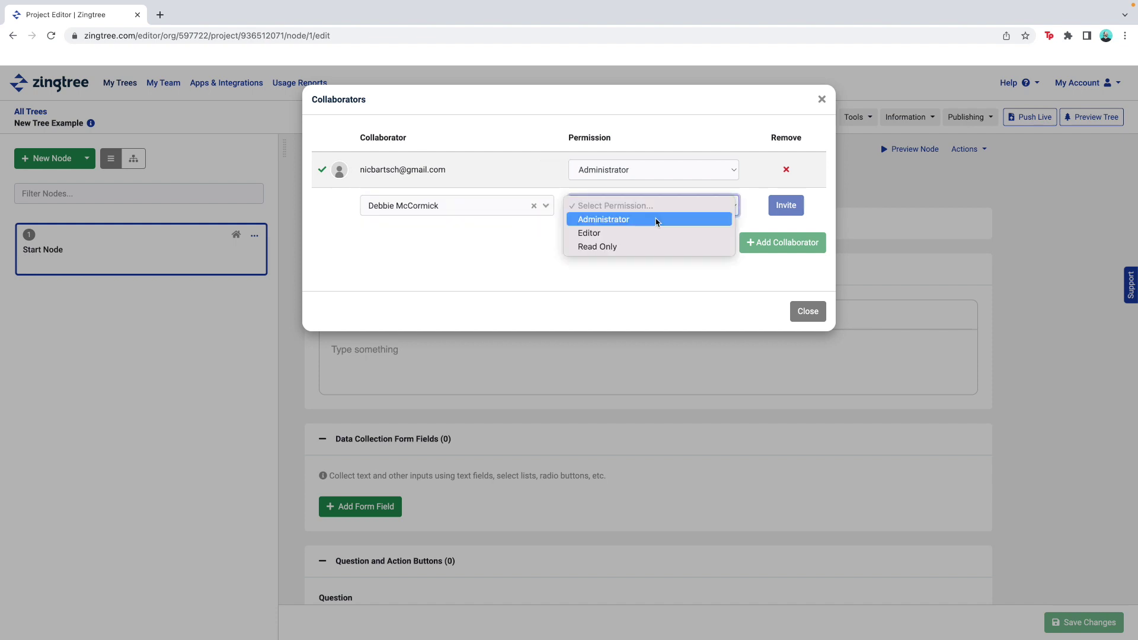
click(656, 220)
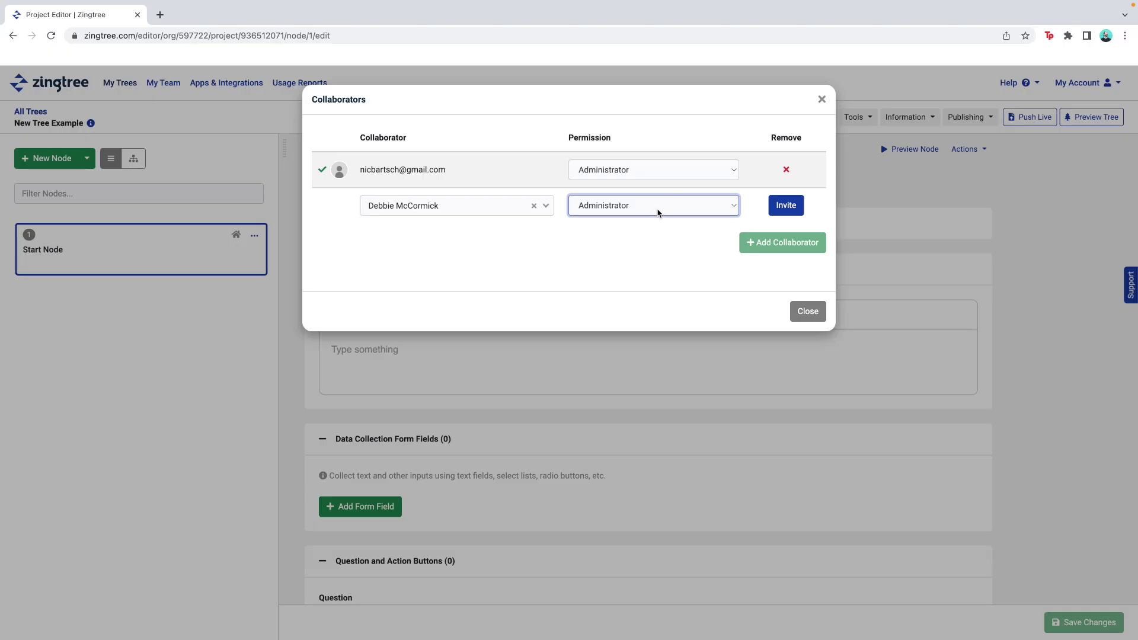
- Try Editor and Read Only permissions, revert to Administrator, then send the invitation
click(658, 214)
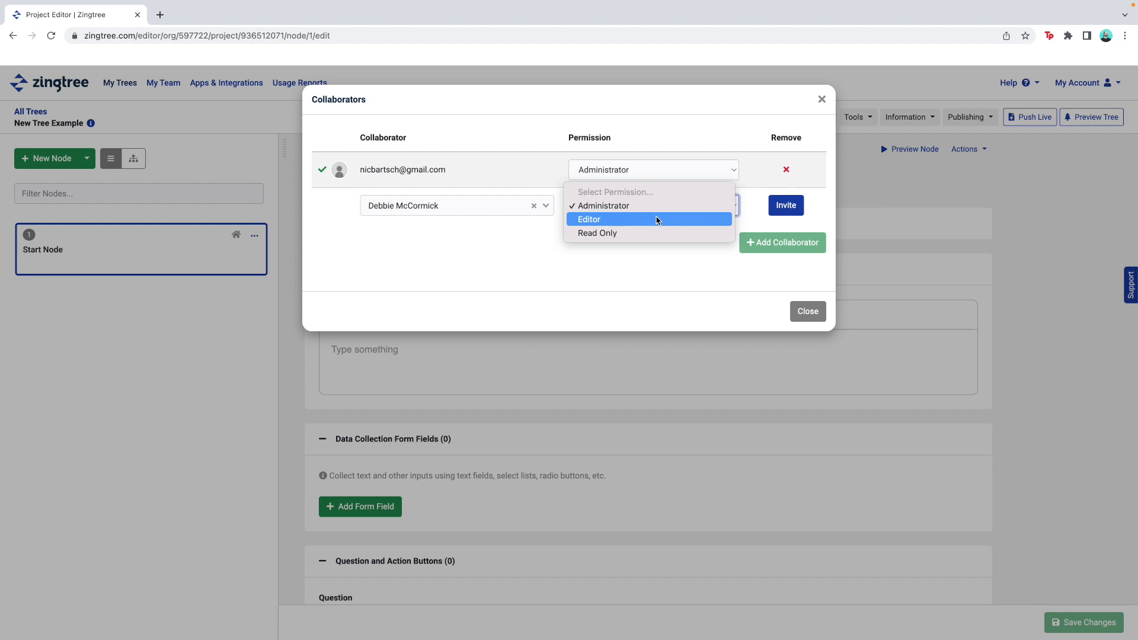
click(657, 219)
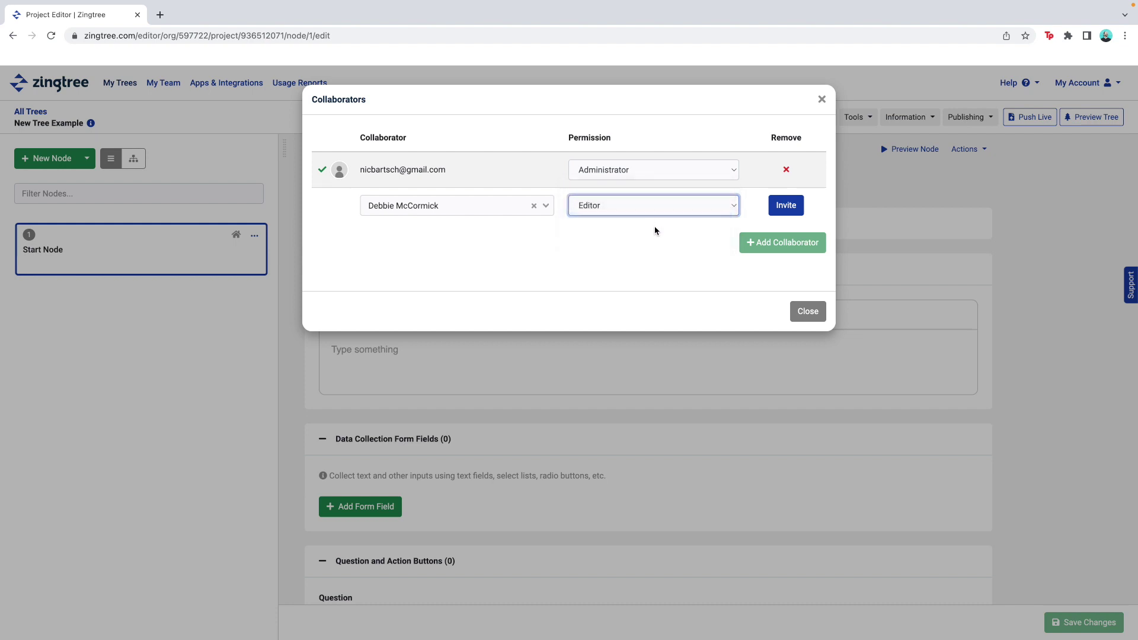
click(654, 207)
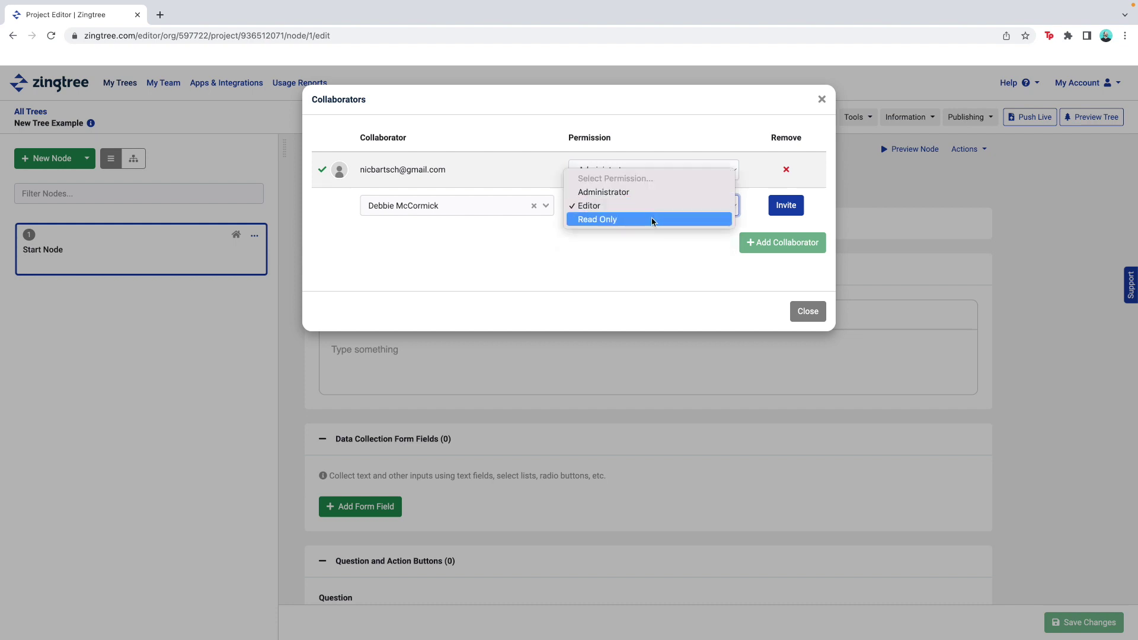
click(651, 221)
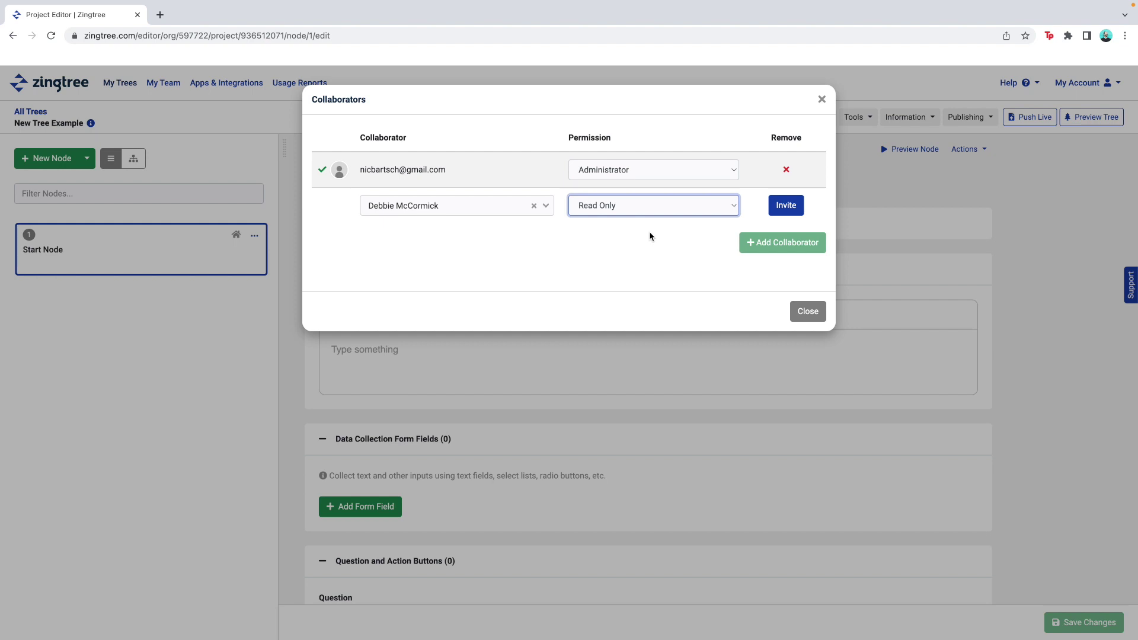
click(652, 214)
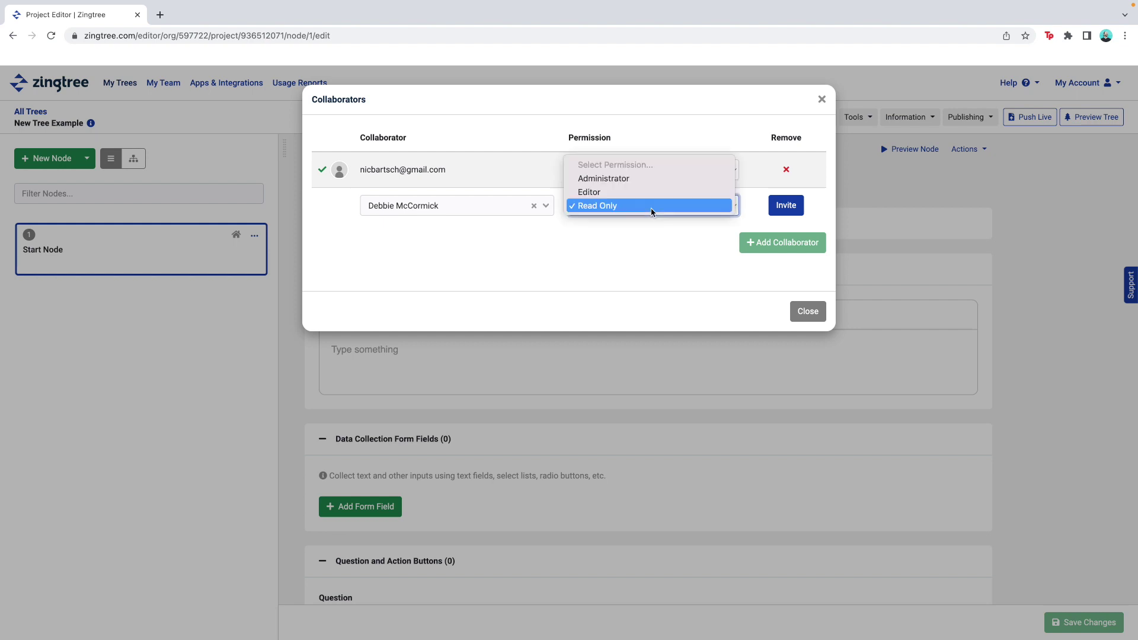
click(629, 180)
click(791, 205)
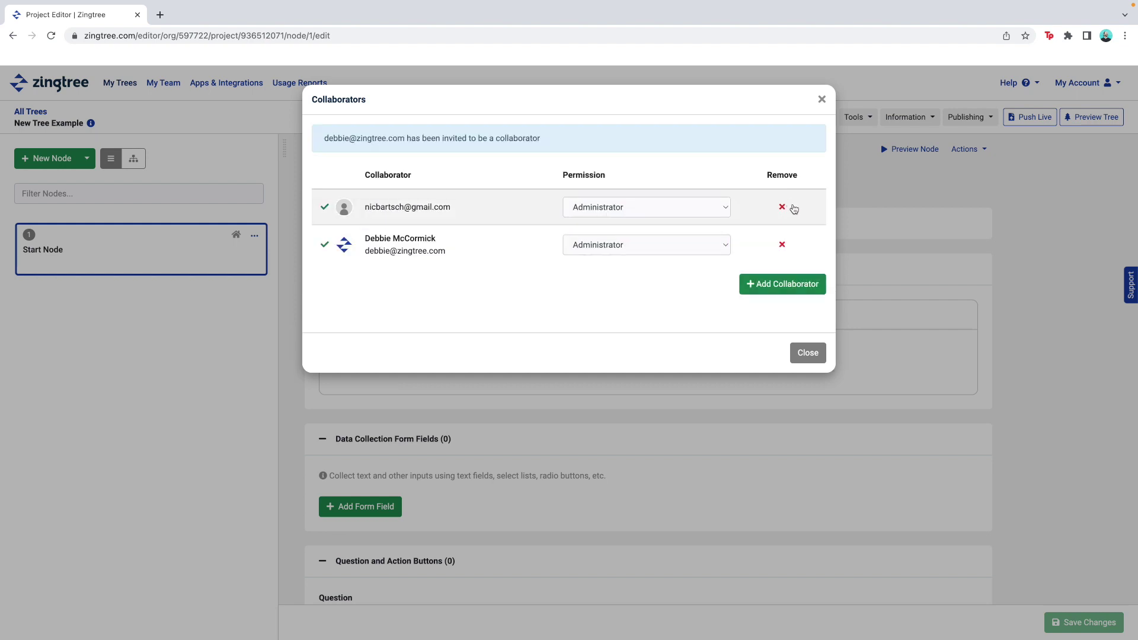
click(808, 354)
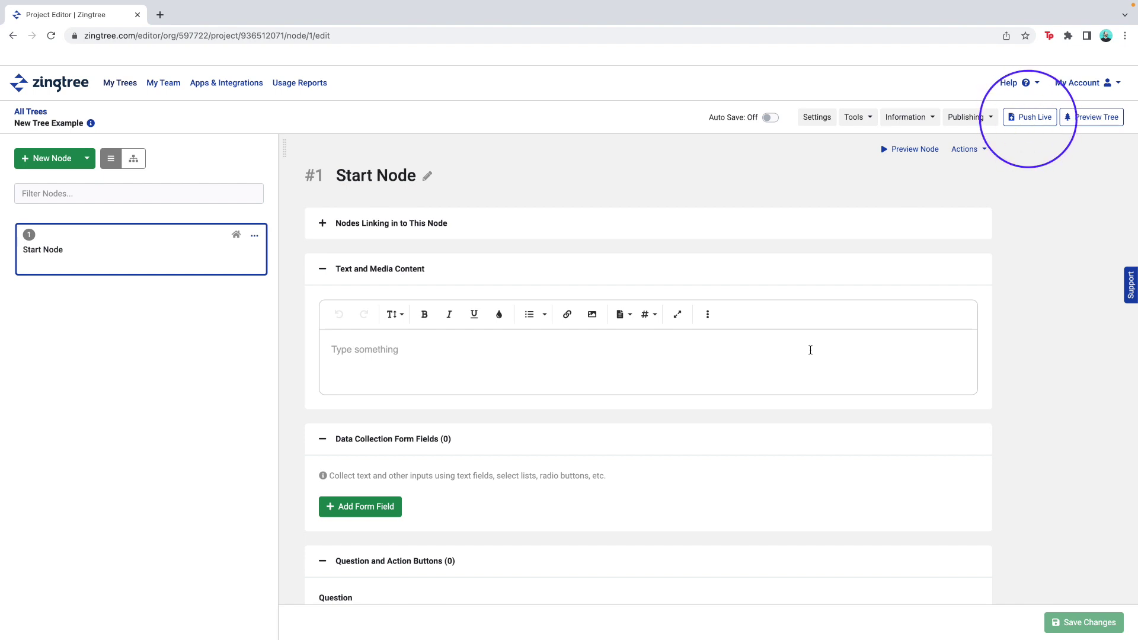
- Push the tree live from the editor toolbar to show its In Development status
click(1039, 118)
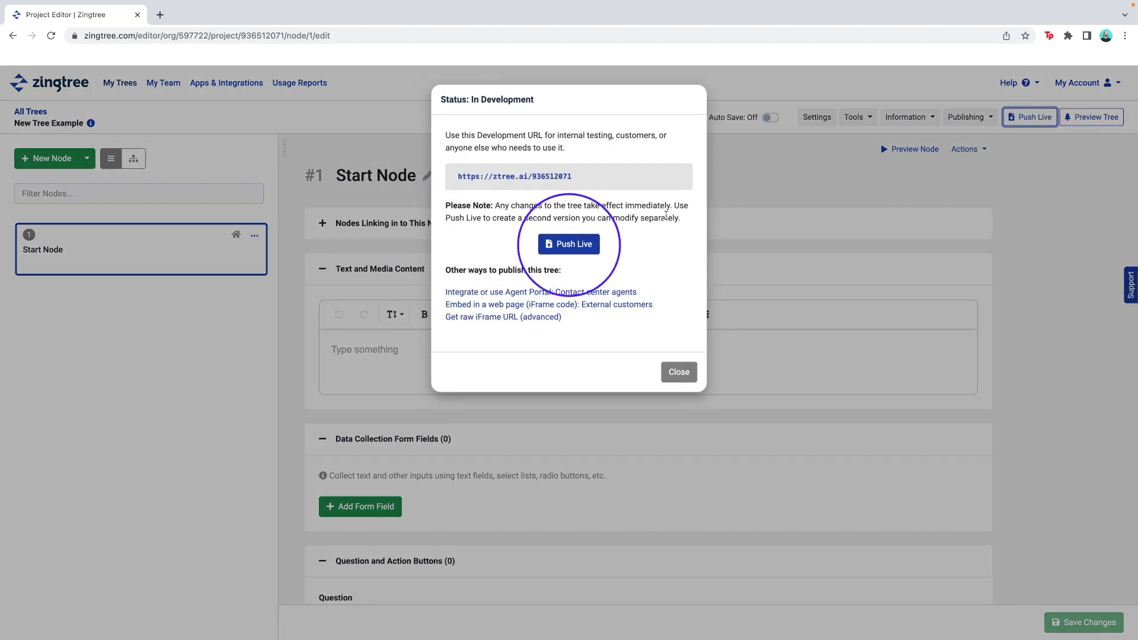
- Create the first live version with release note 'Initial Publication' and close the status panel
click(583, 244)
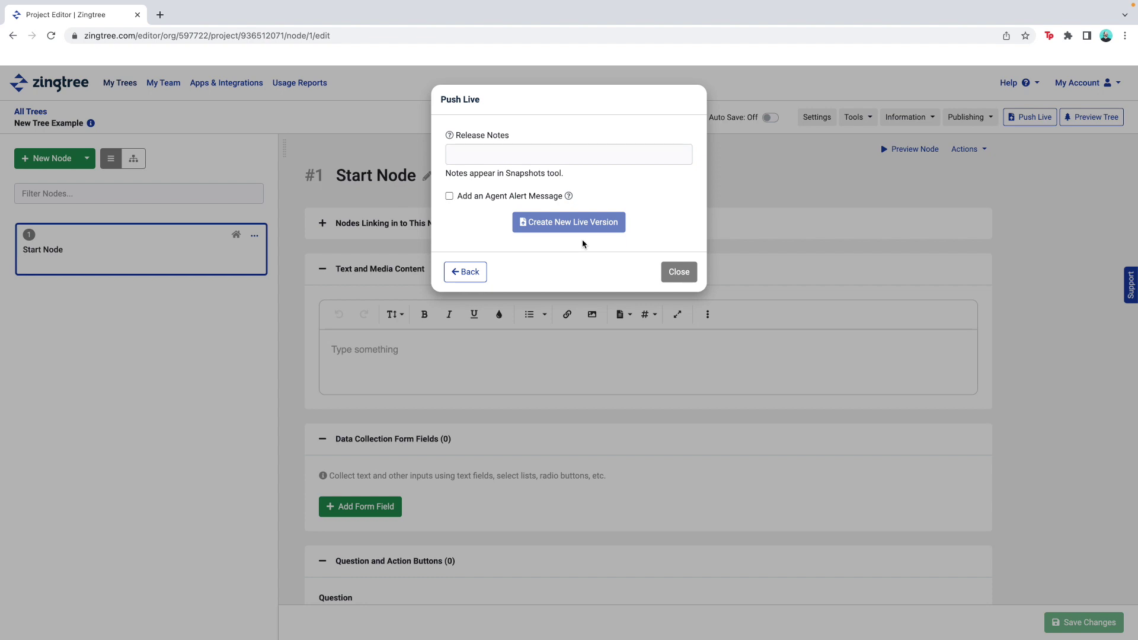
click(483, 154)
text(Initial Publication)
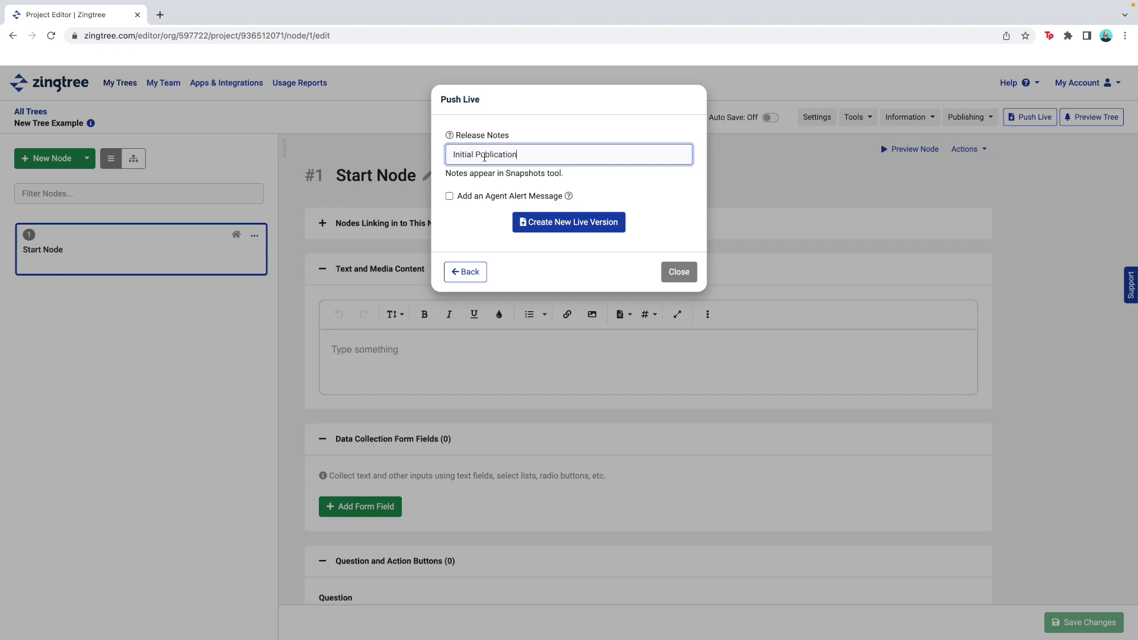
click(560, 223)
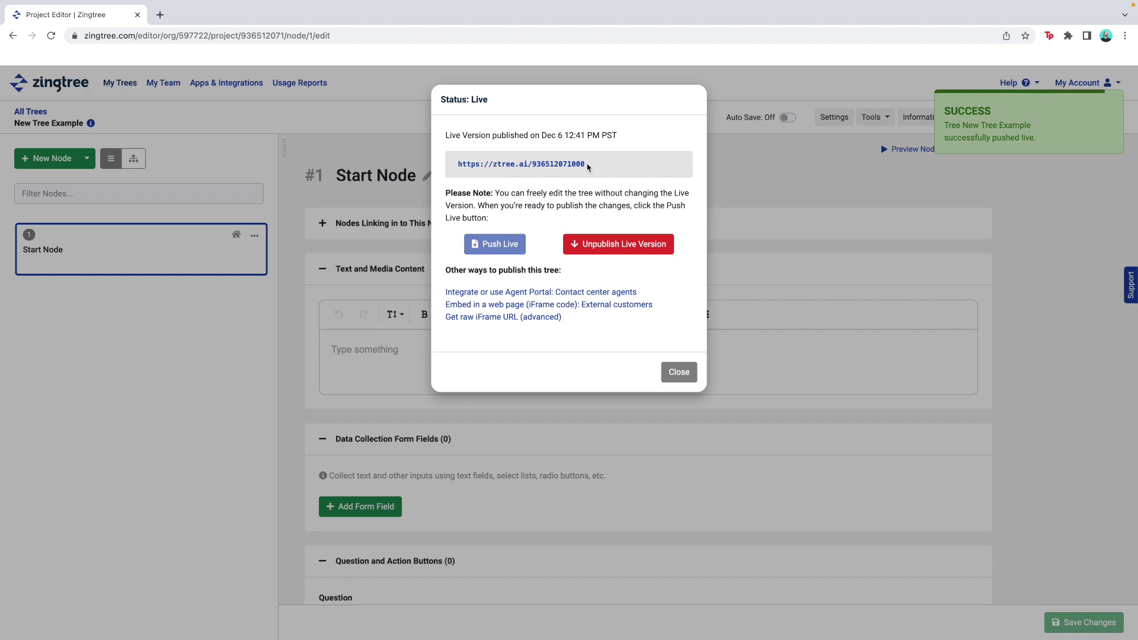
drag(589, 167, 572, 164)
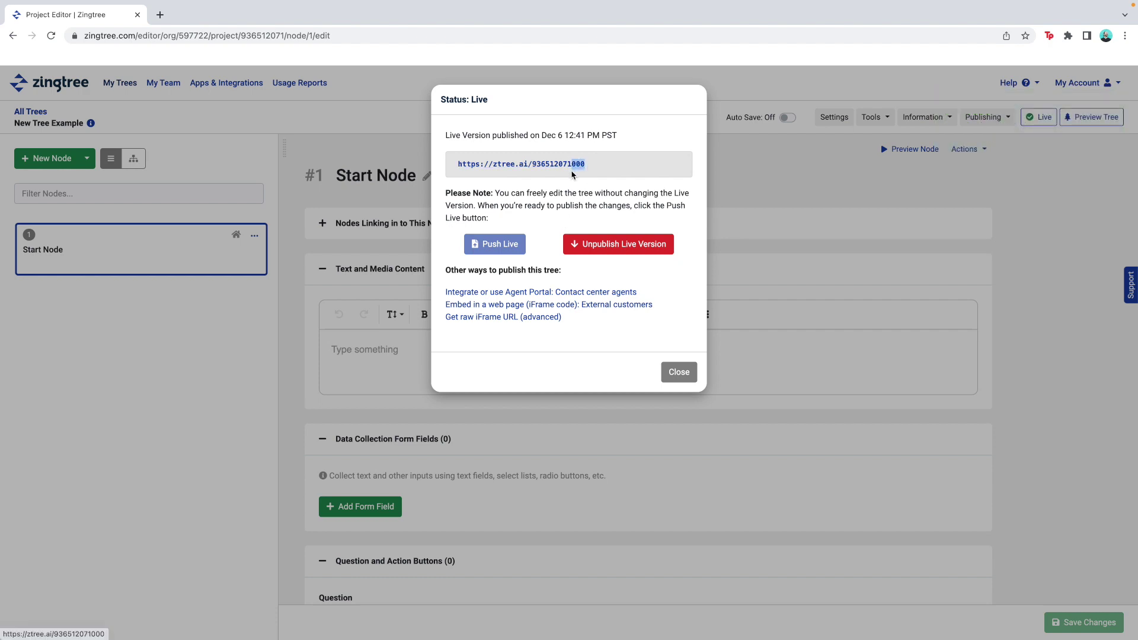
click(571, 179)
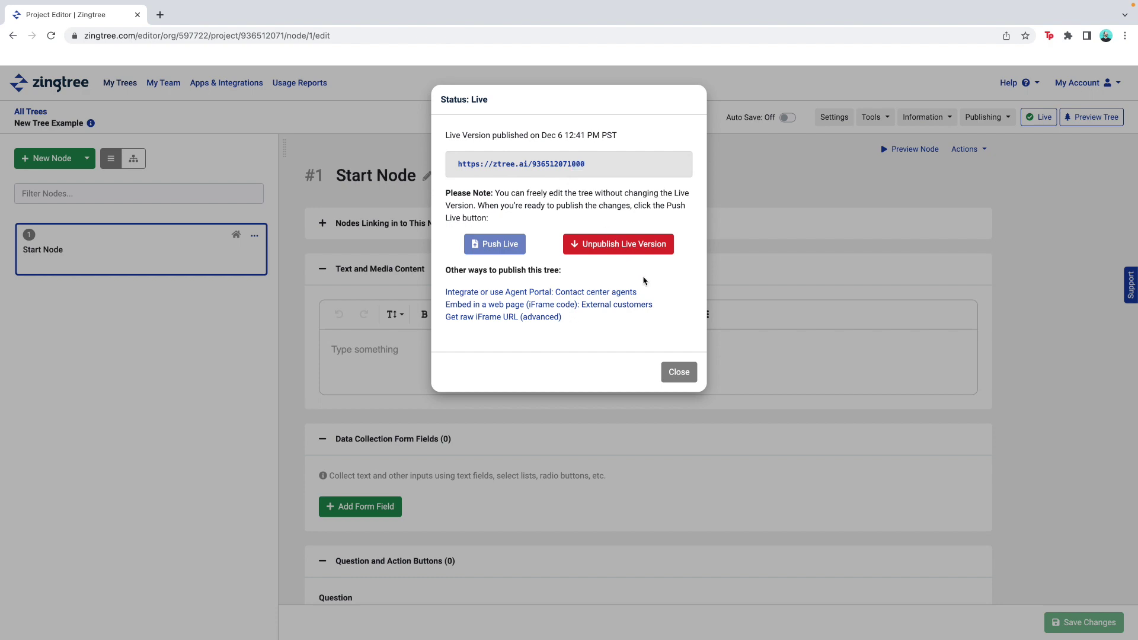
click(680, 372)
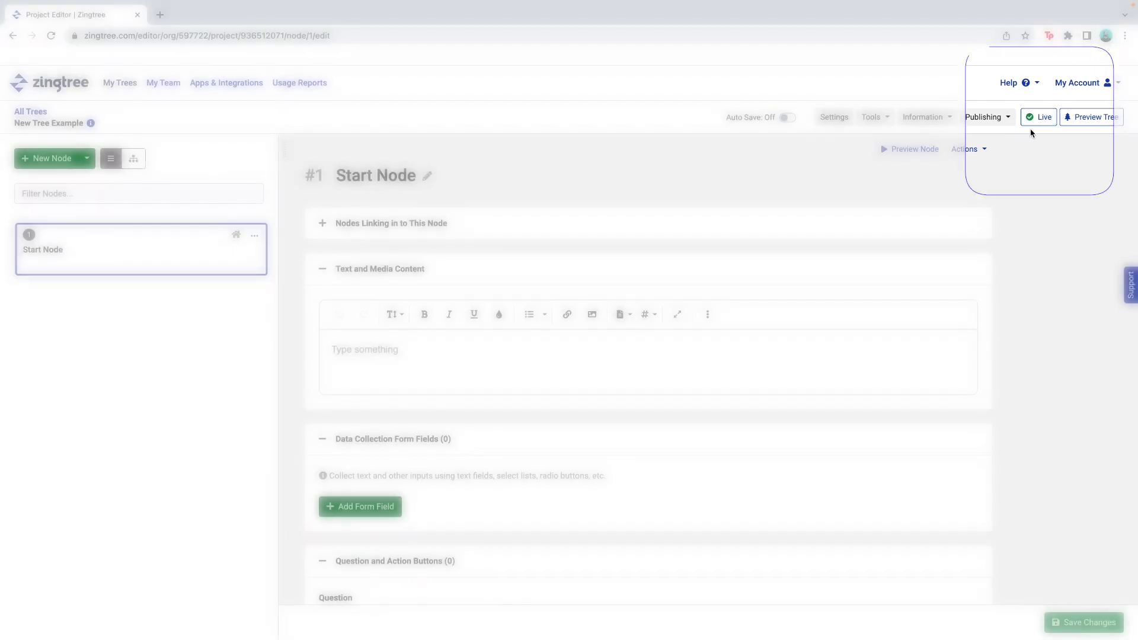
- Give the Start Node the text 'Sample Text' and save it
click(454, 342)
text(Sample Text)
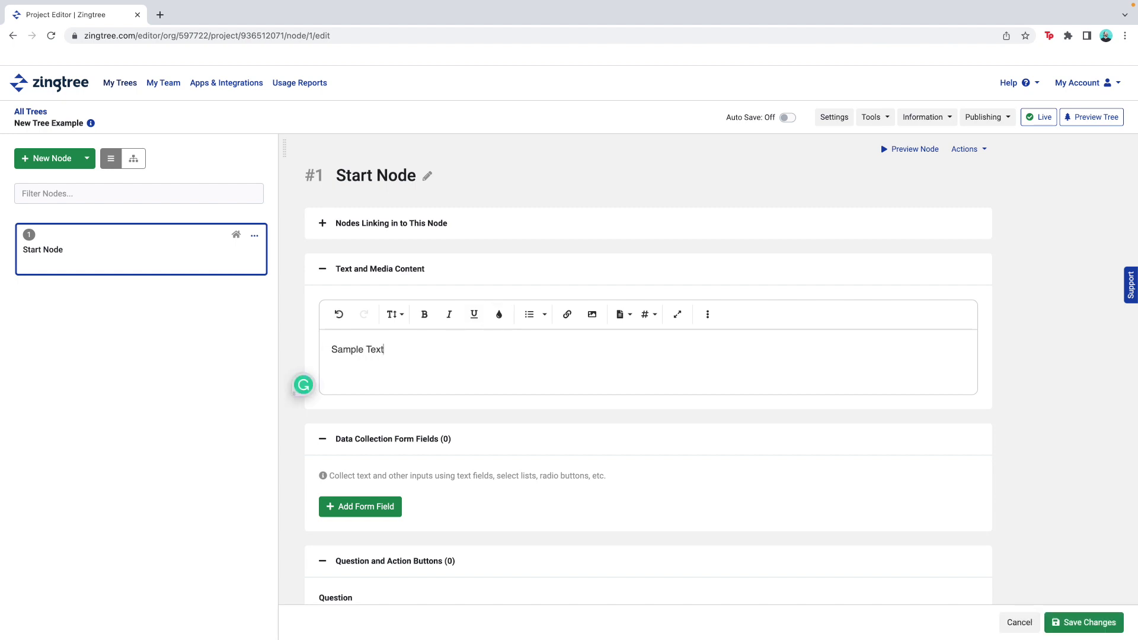
click(1089, 621)
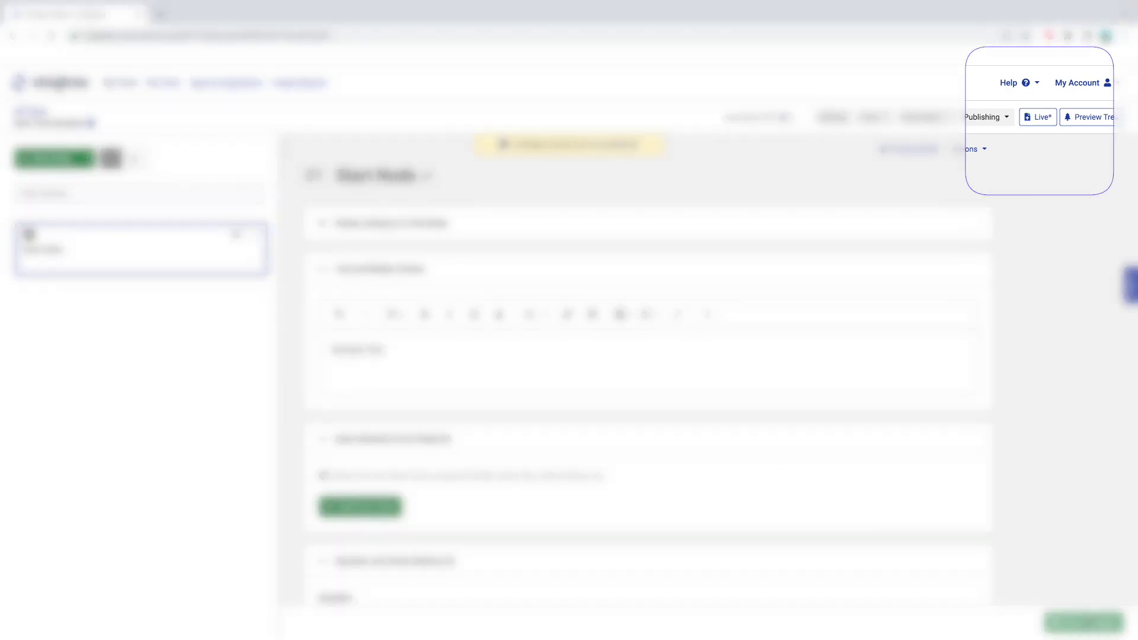
- Push a new live version with release note 'V1' and close the status panel
click(1039, 117)
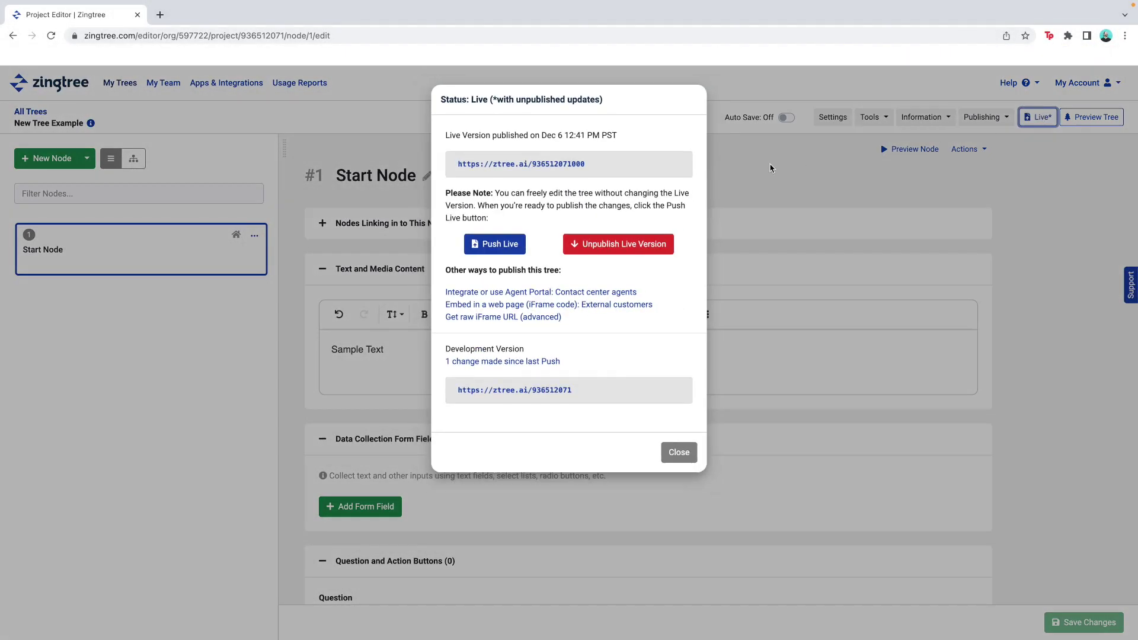
click(483, 247)
click(477, 152)
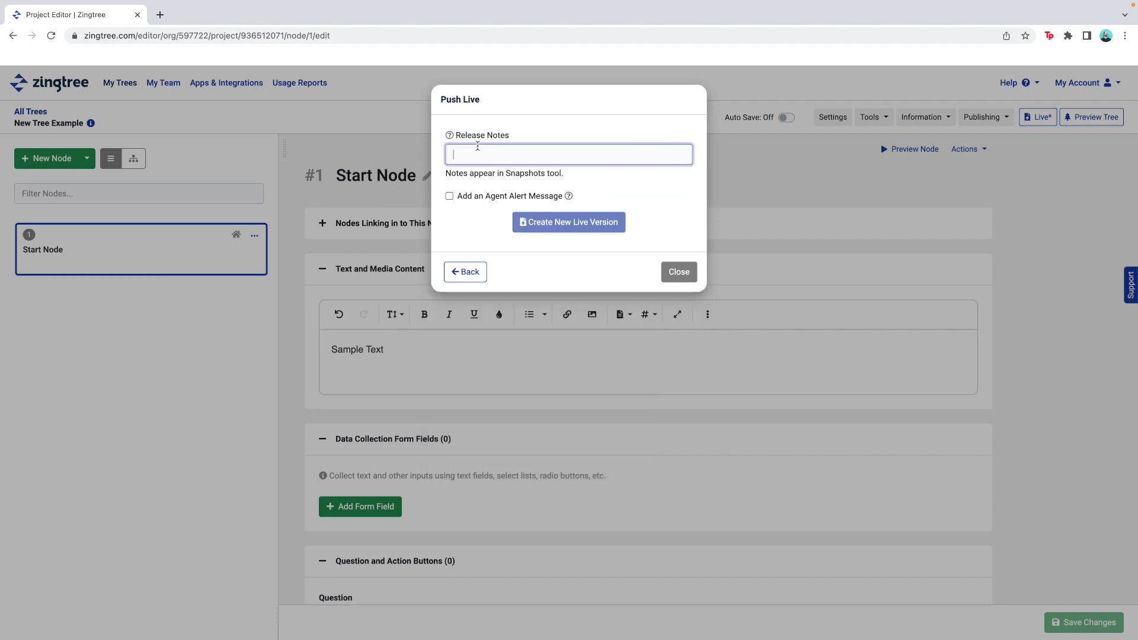
text(V1)
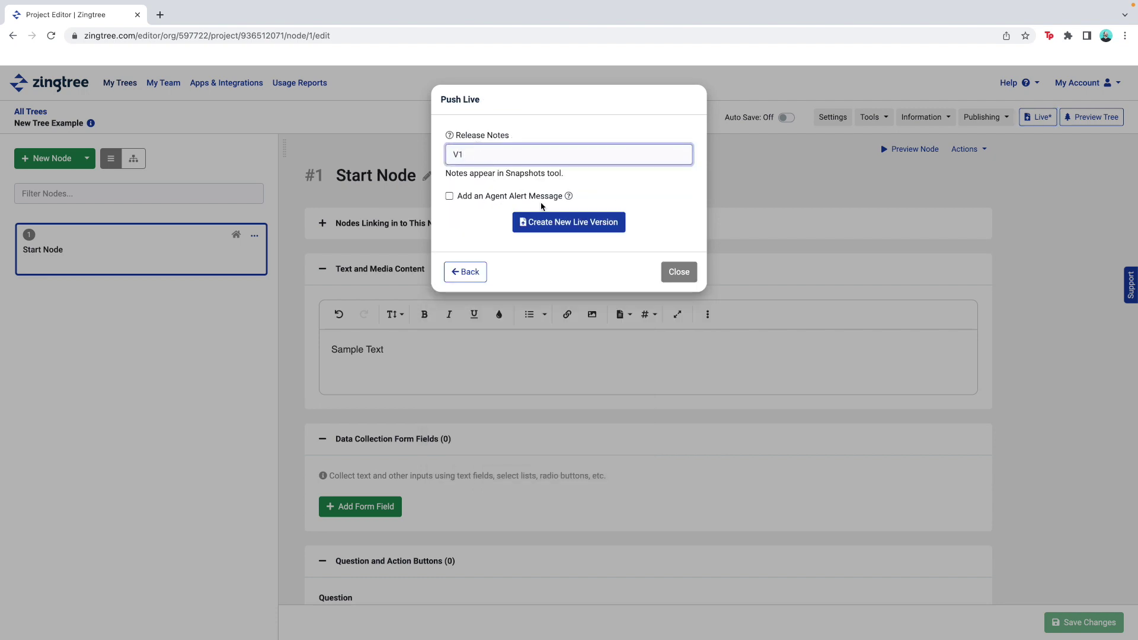
click(552, 222)
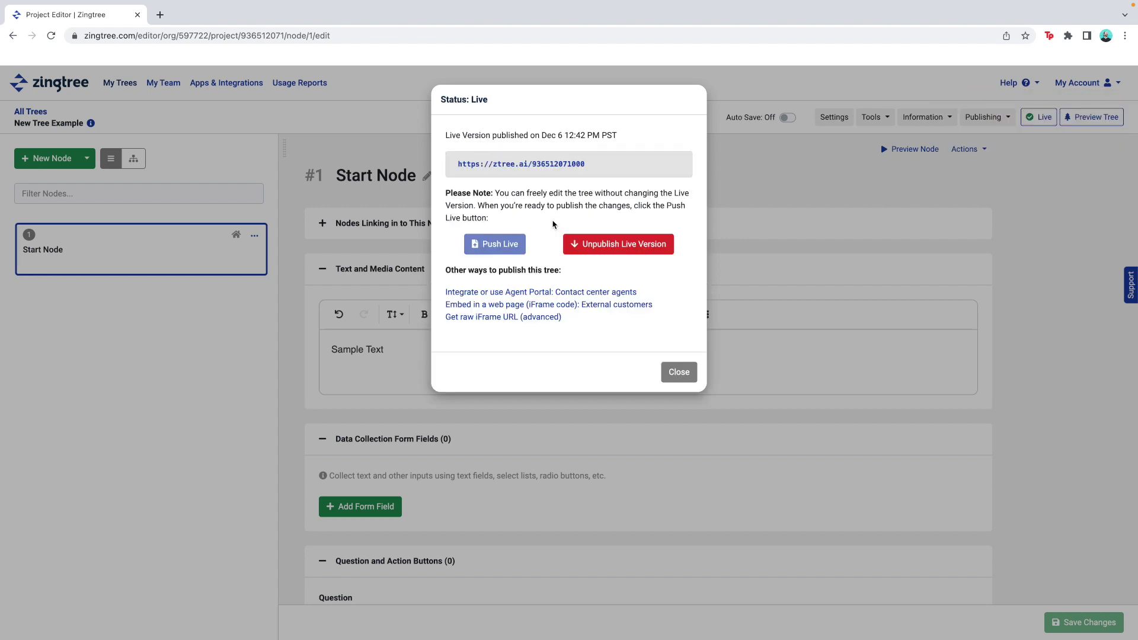
click(679, 372)
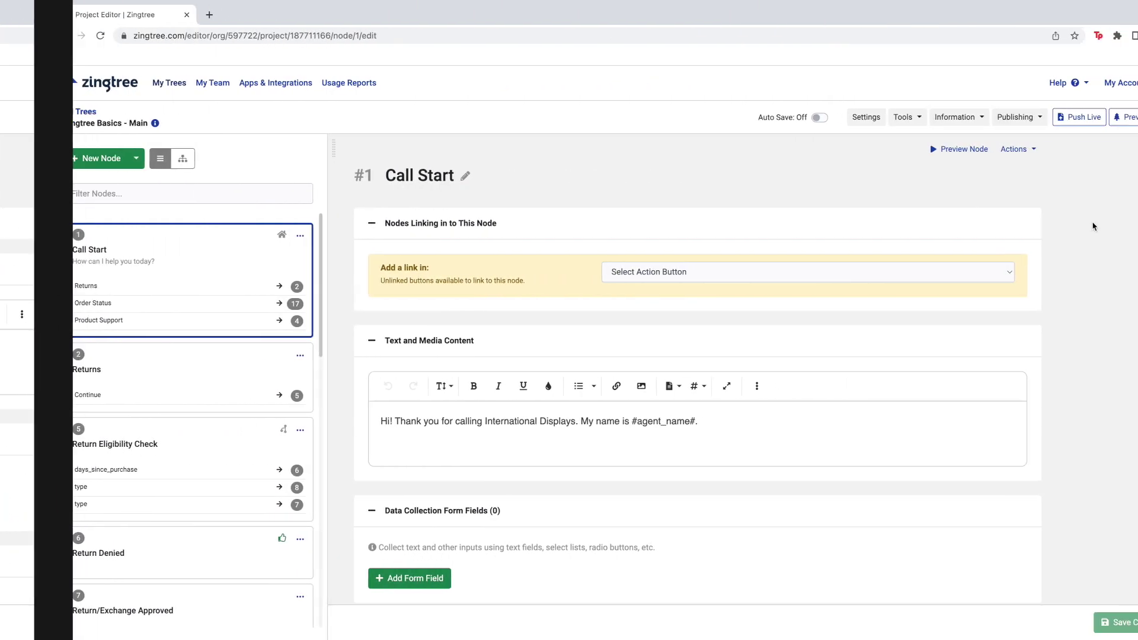
click(1086, 117)
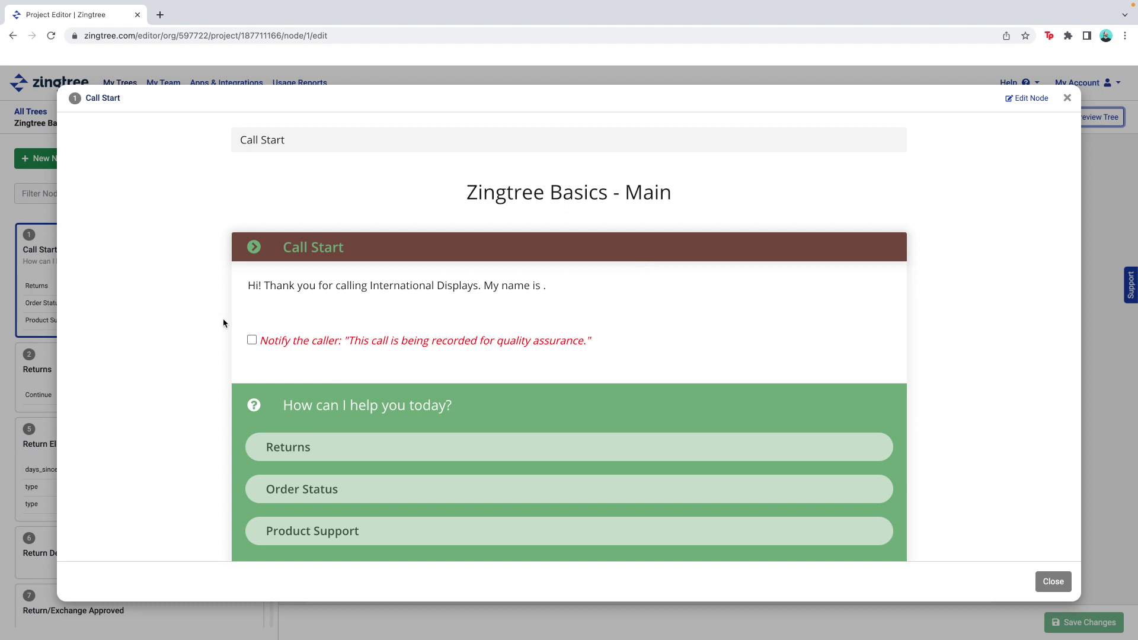
click(252, 339)
scroll(254, 340, down, 1)
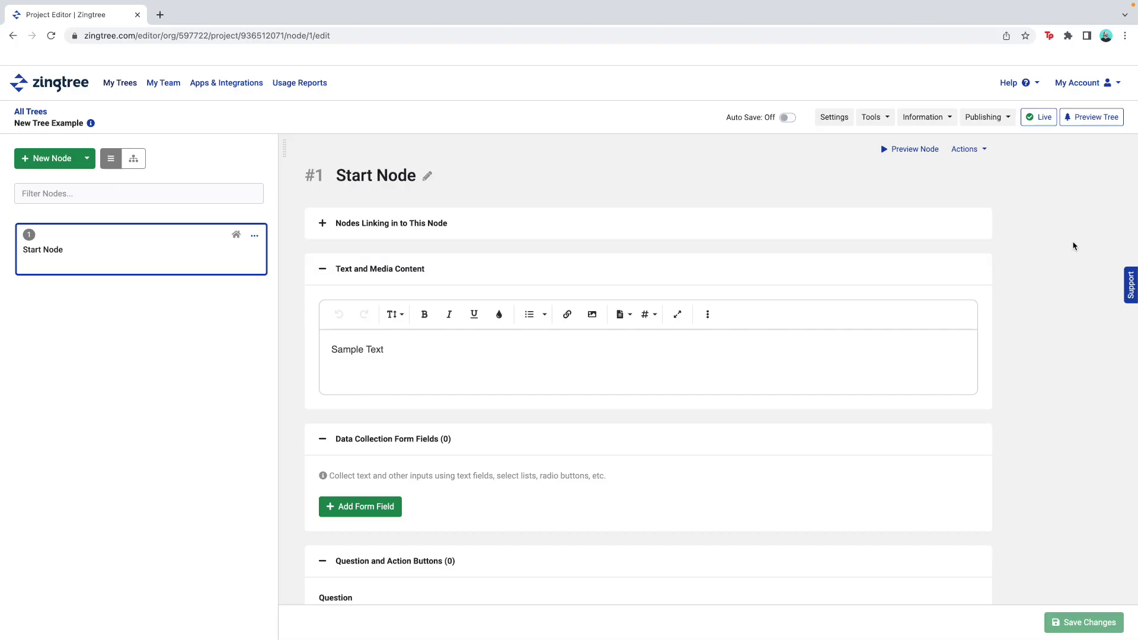
click(881, 120)
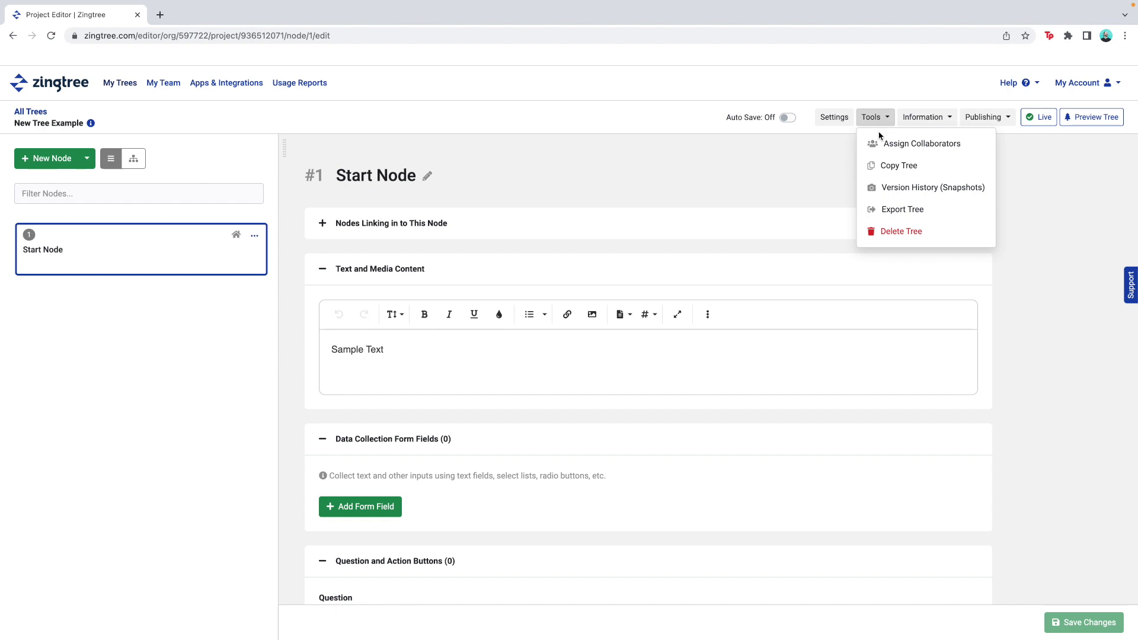
click(885, 186)
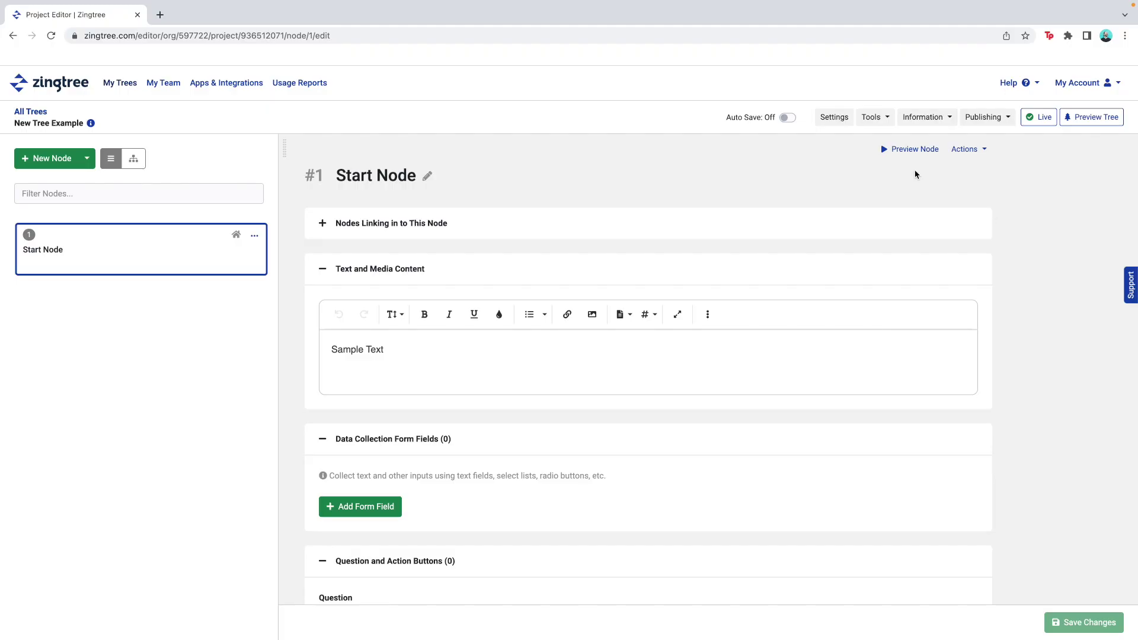
- Copy the tree as 'Copy of New Tree Example_12/6/2022' under Zingtree Series Videos
click(881, 120)
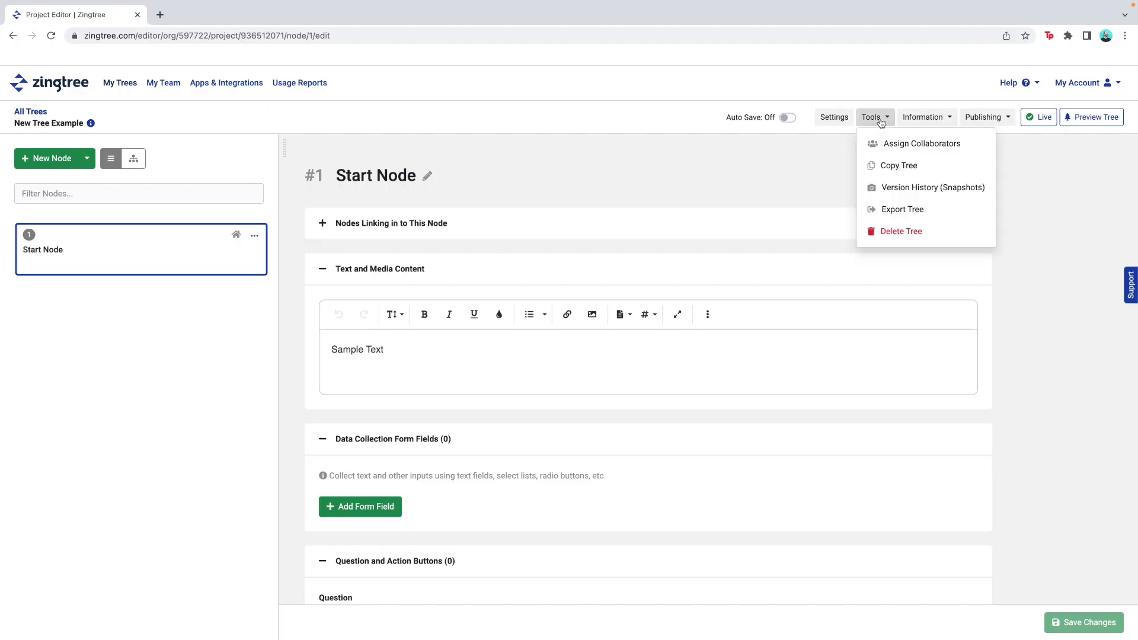
click(886, 166)
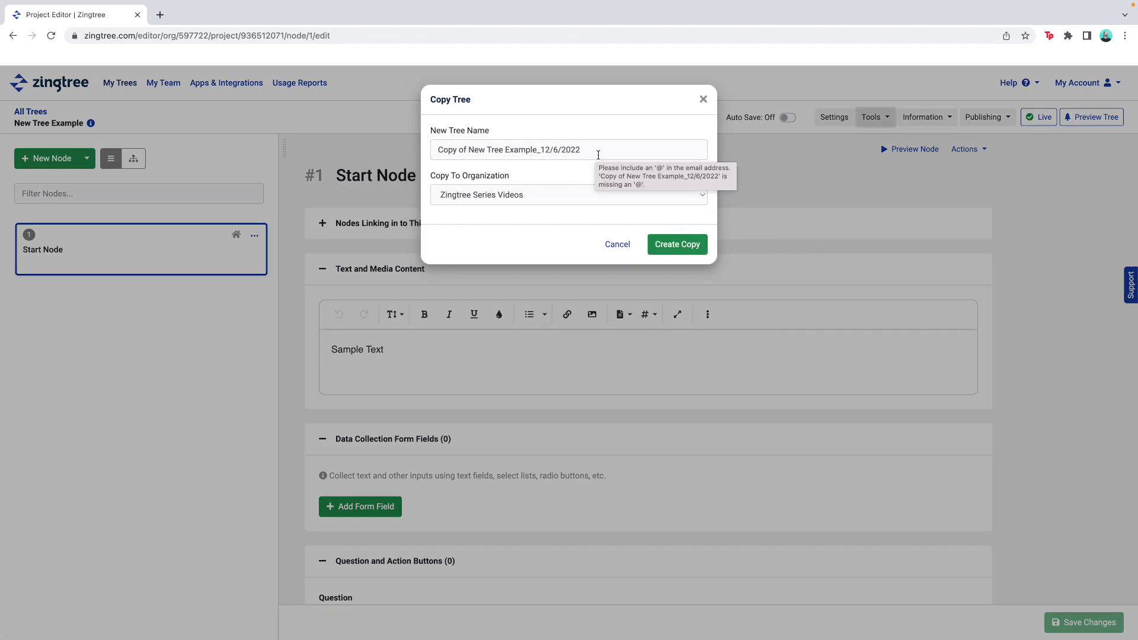
click(601, 198)
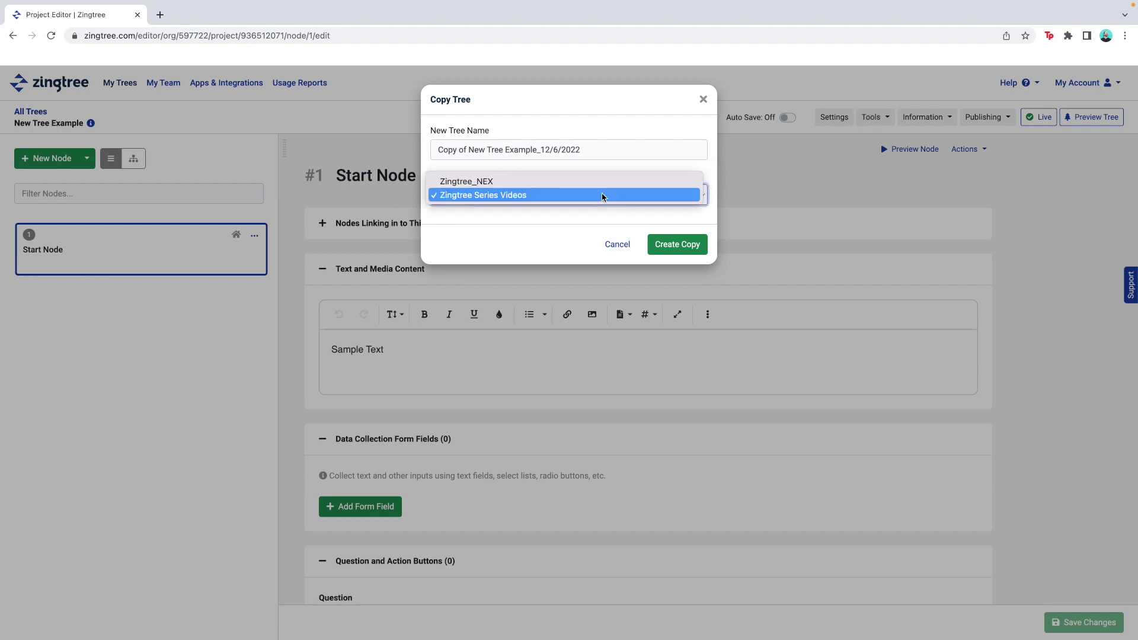
click(600, 221)
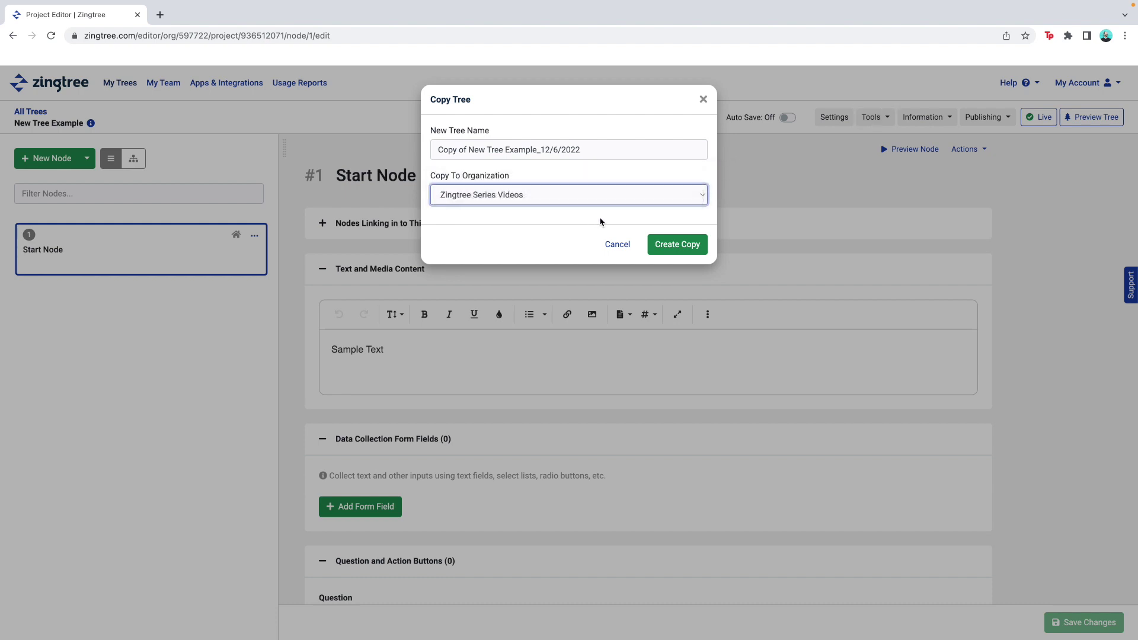
click(665, 240)
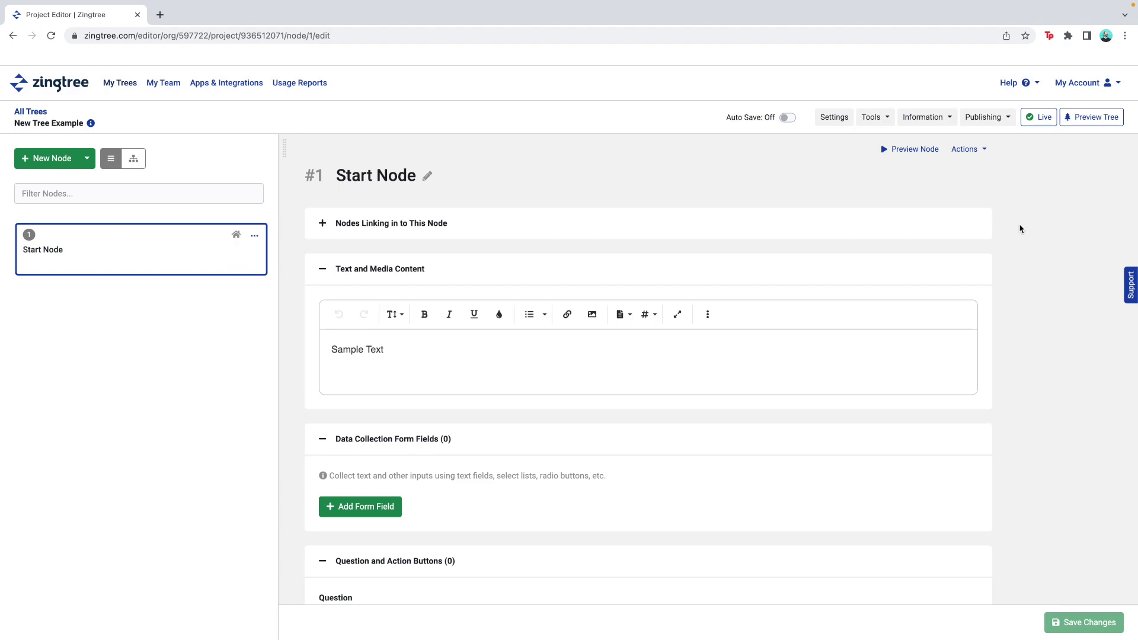
- Export New Tree Example to a JSON file via Tools > Export Tree
click(881, 119)
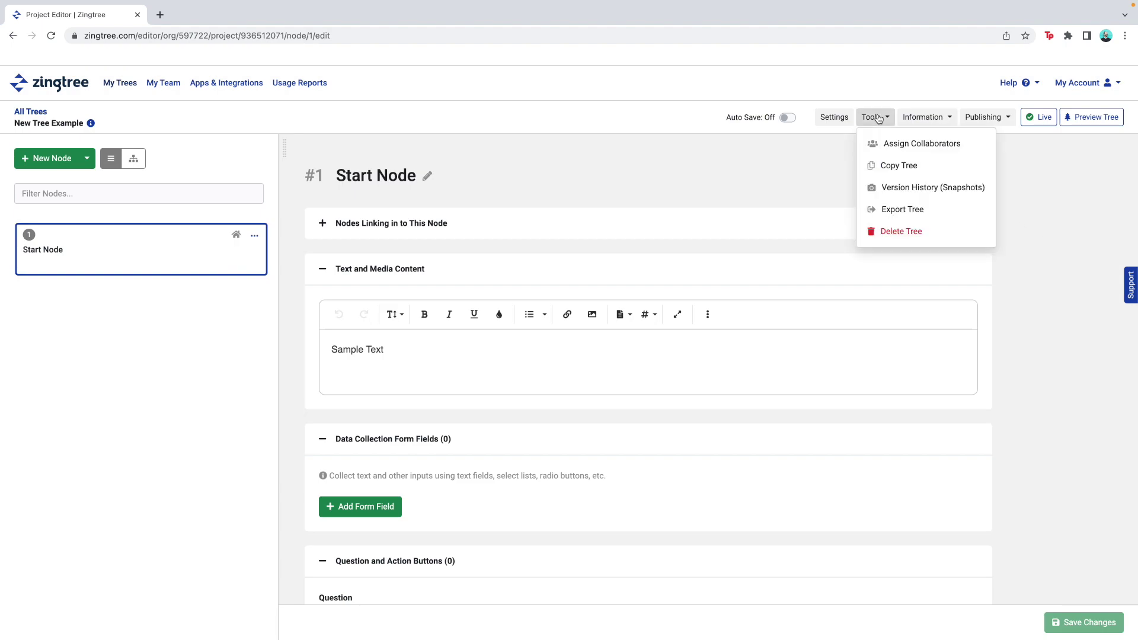
click(894, 206)
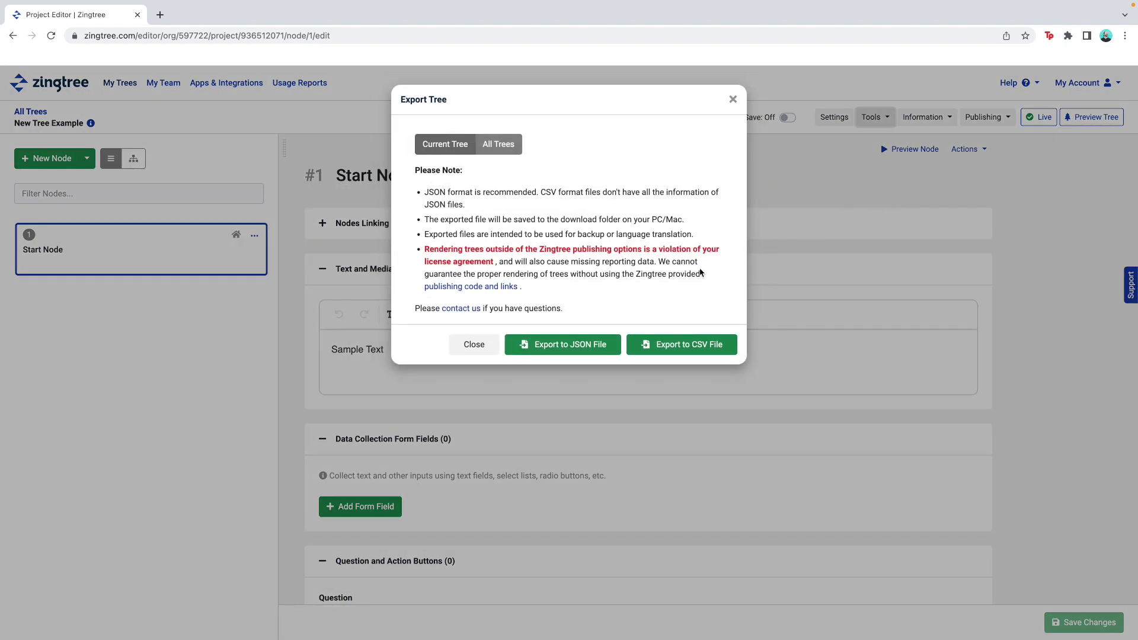
click(557, 350)
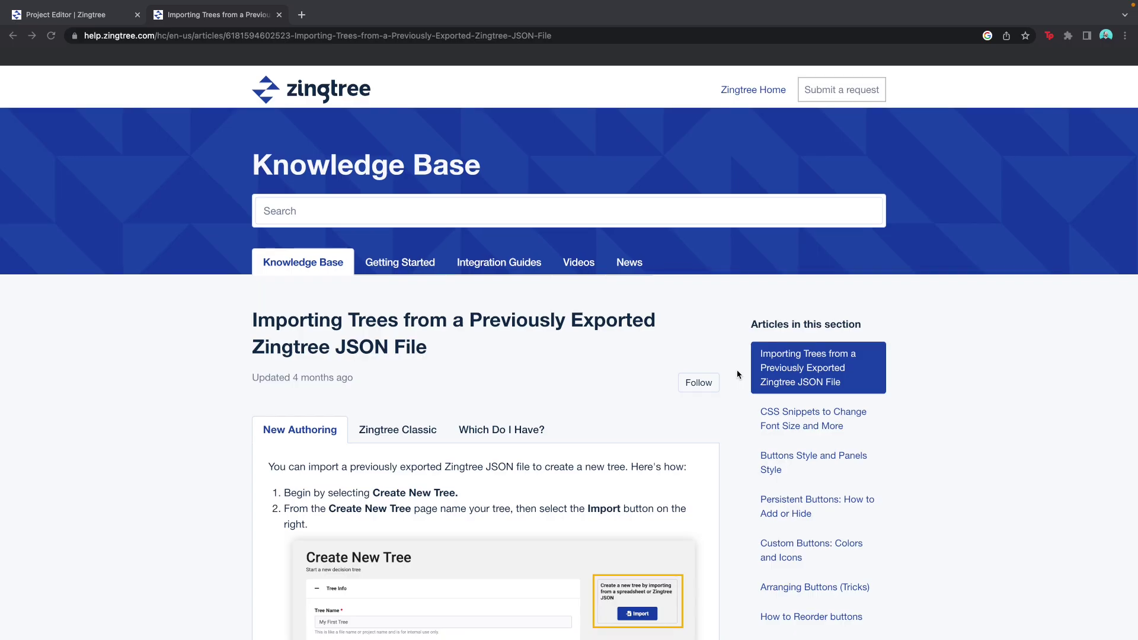
scroll(738, 374, down, 3)
scroll(738, 374, down, 2)
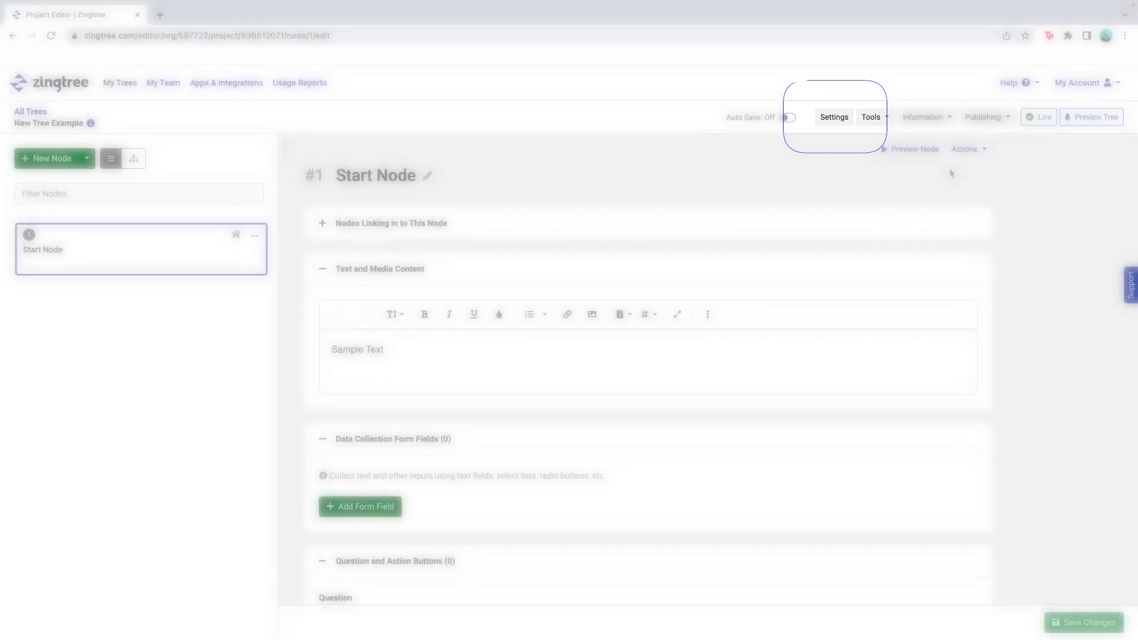
- Check the copied tree's tag settings, then bring up its Delete Tree confirmation
click(834, 117)
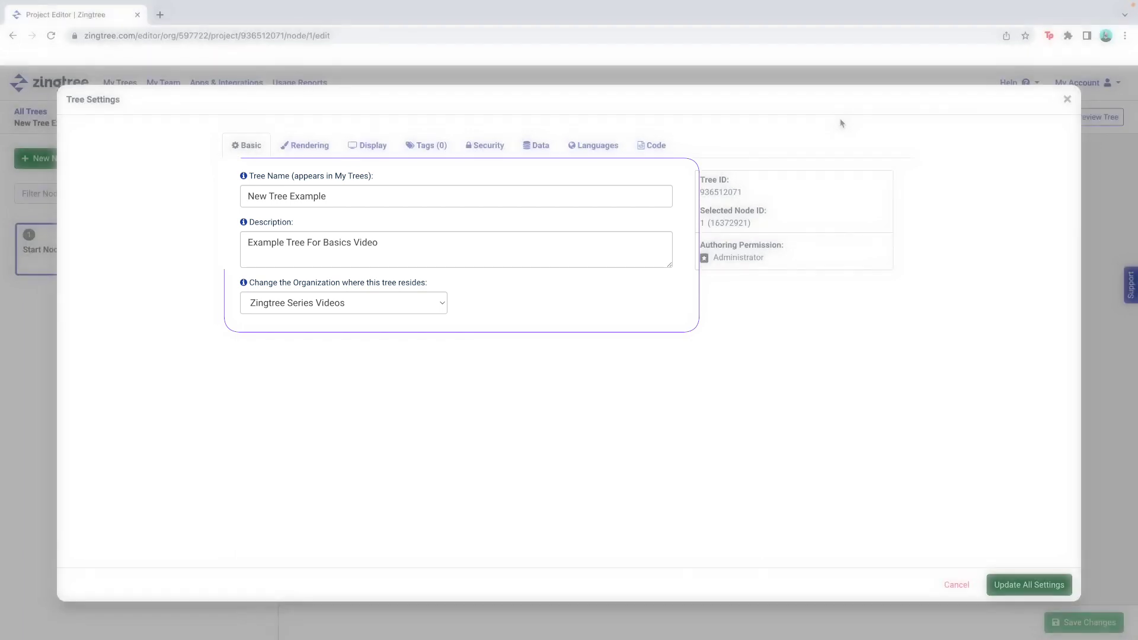
click(426, 145)
click(364, 197)
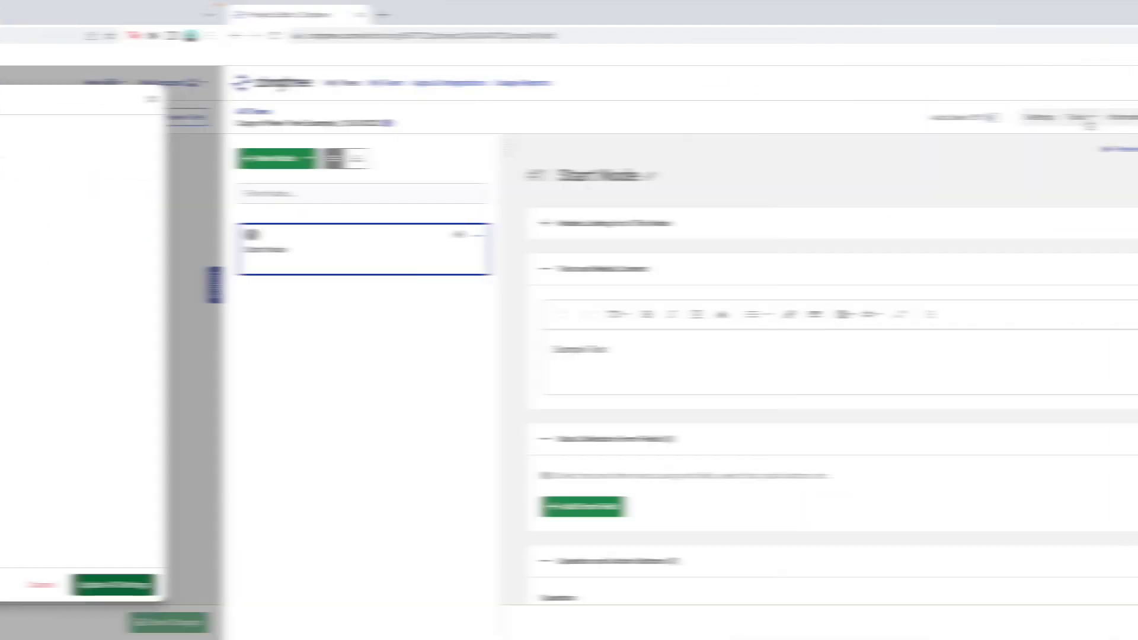
click(853, 117)
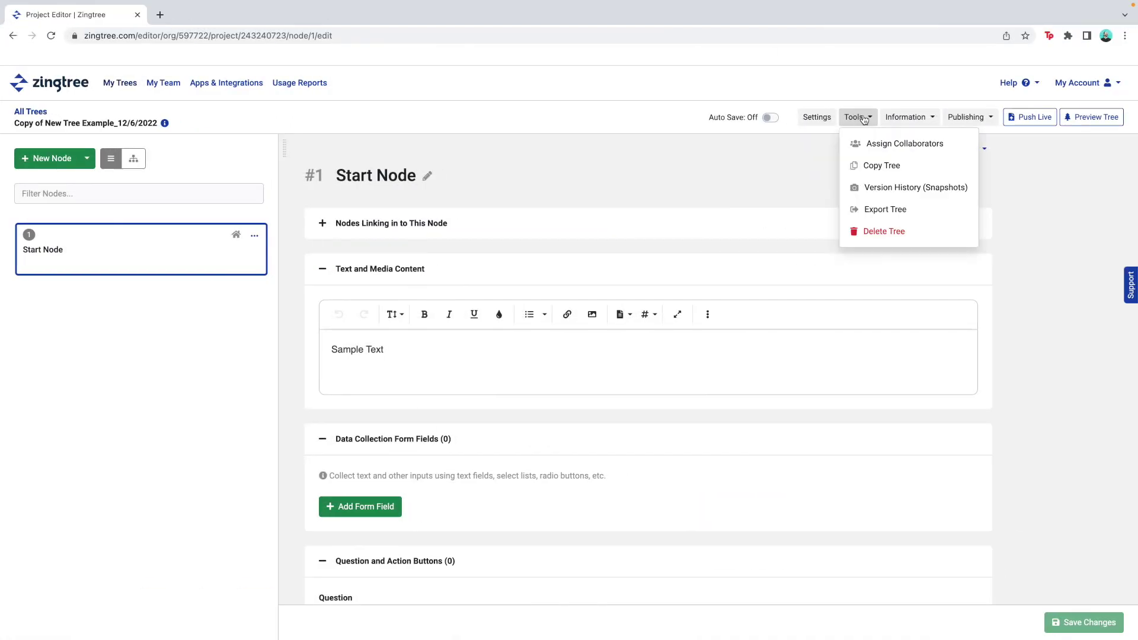
click(878, 231)
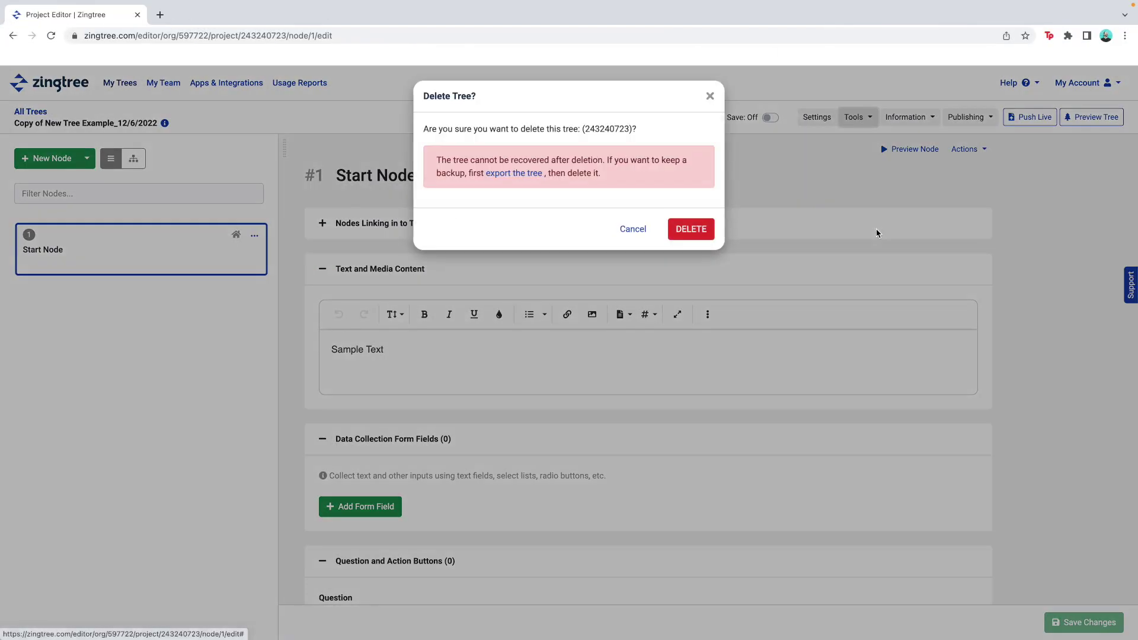